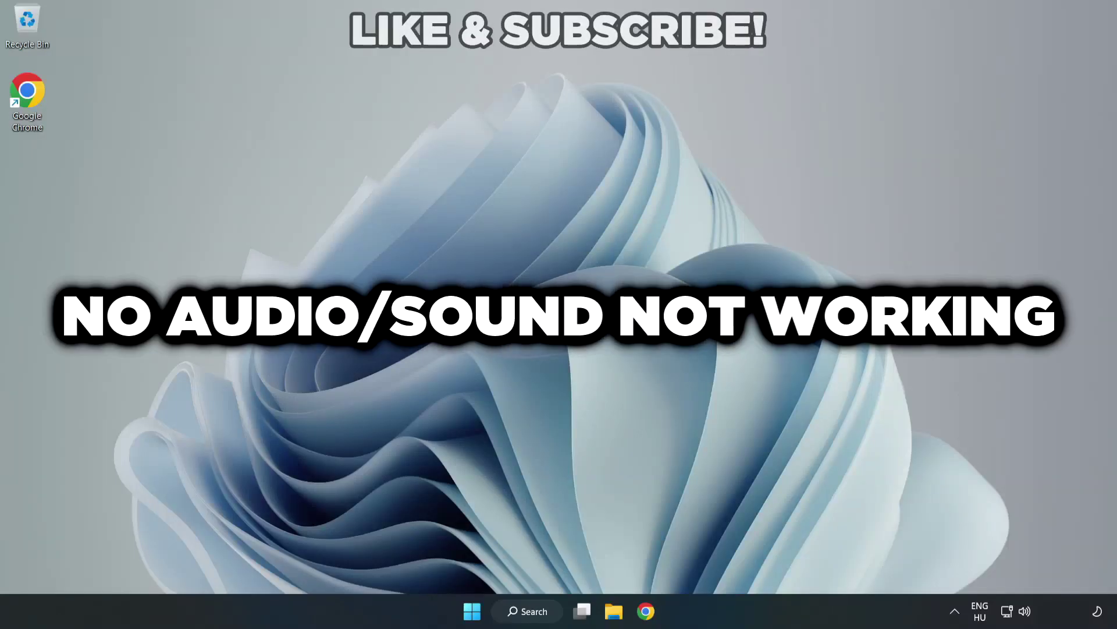
# Step: Choose Speakers (High Definition Audio Device) instead of CABLE Input as the output in the volume flyout
pyautogui.click(1026, 614)
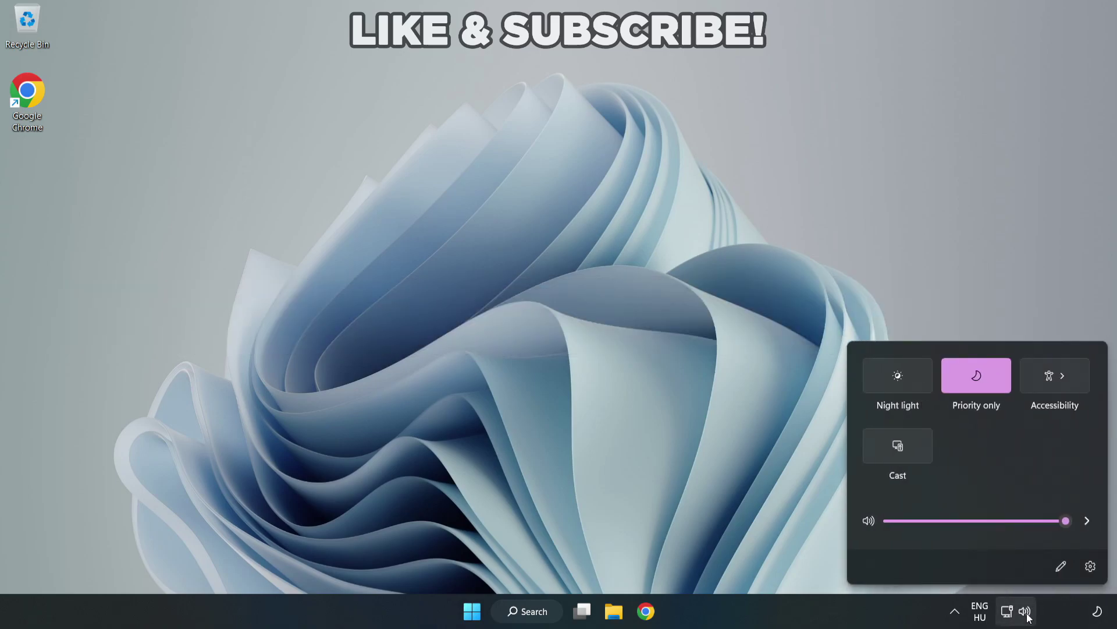
pyautogui.click(1086, 523)
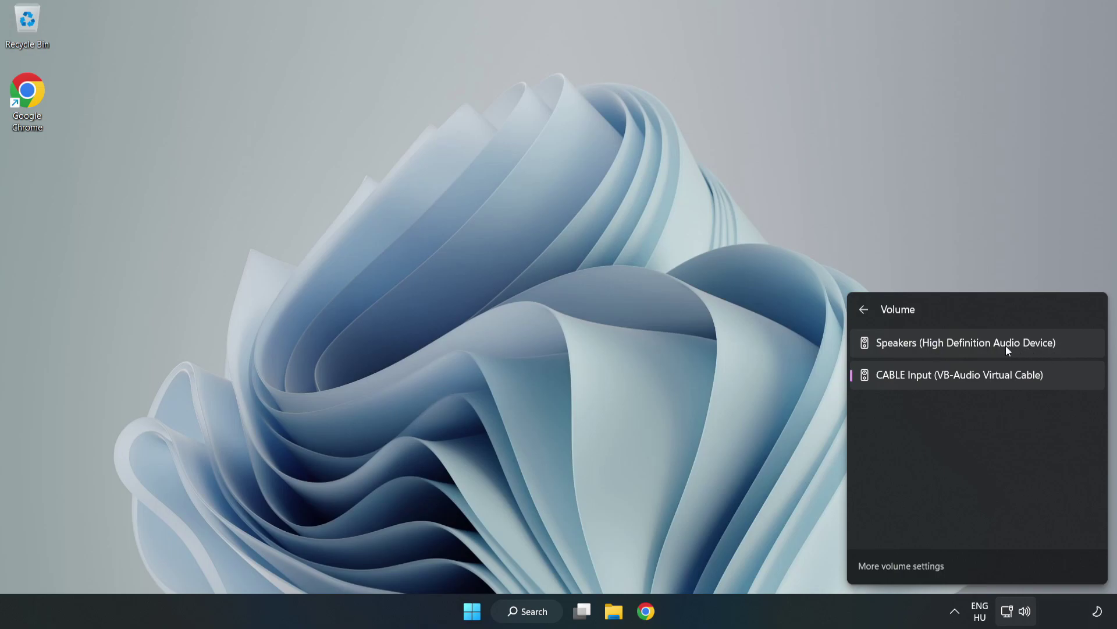
pyautogui.click(1076, 343)
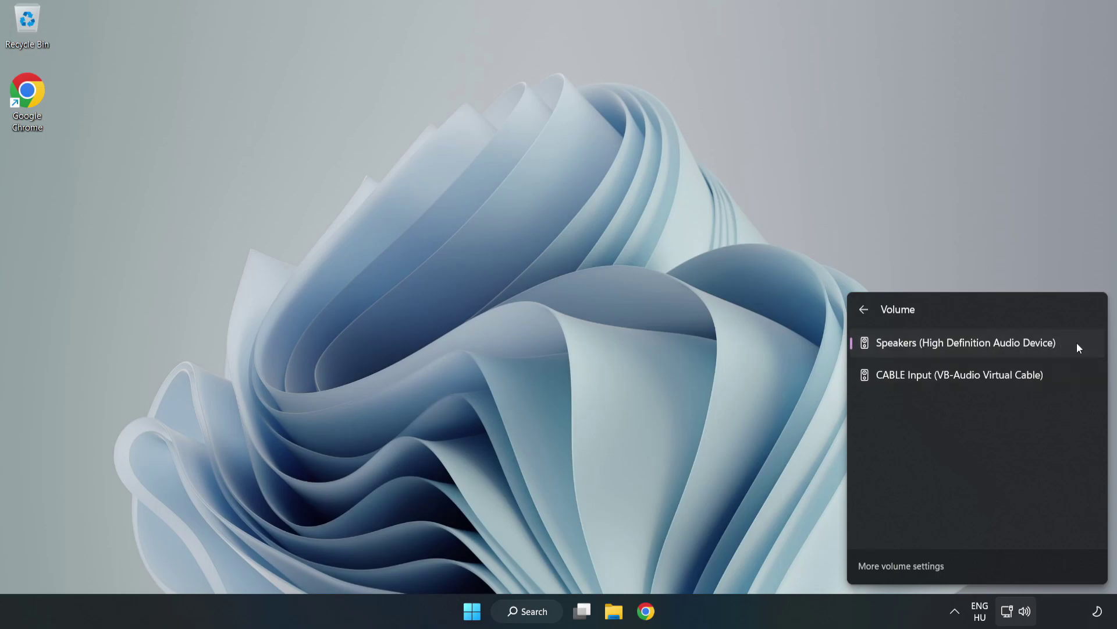
pyautogui.click(543, 301)
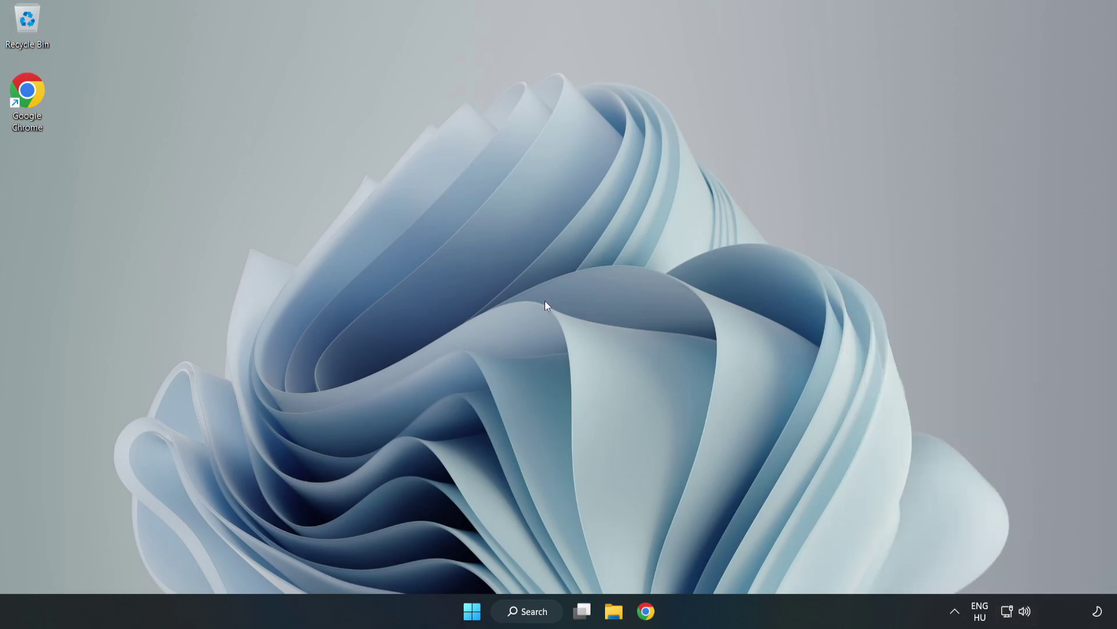
# Step: Reset sound devices and app volumes to recommended defaults in the Volume mixer, then close Settings
pyautogui.rightClick(1026, 612)
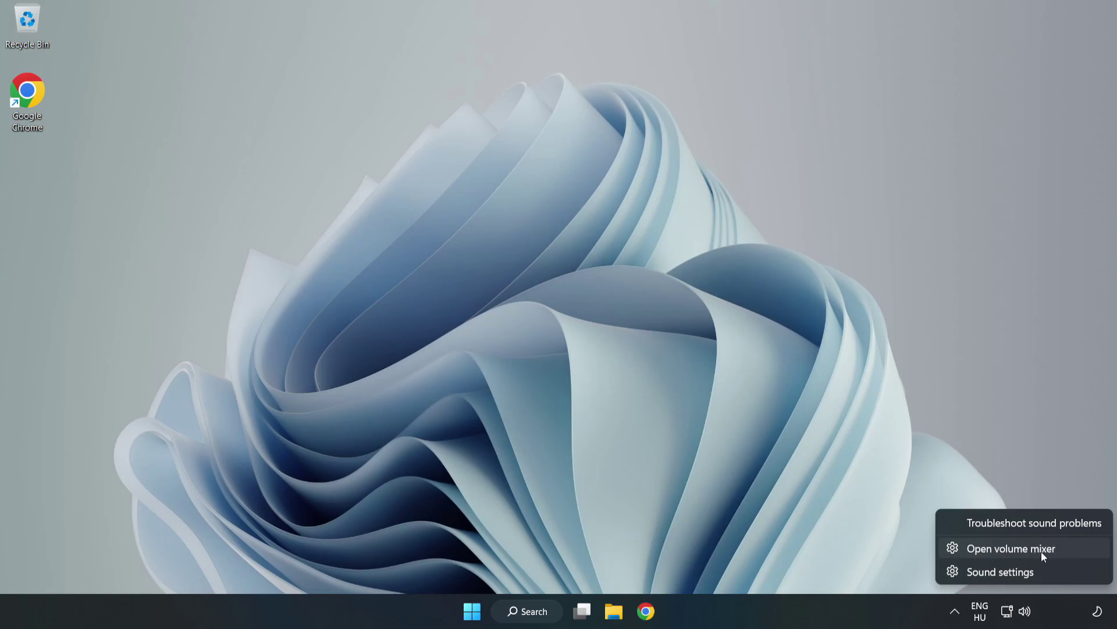
pyautogui.click(1072, 553)
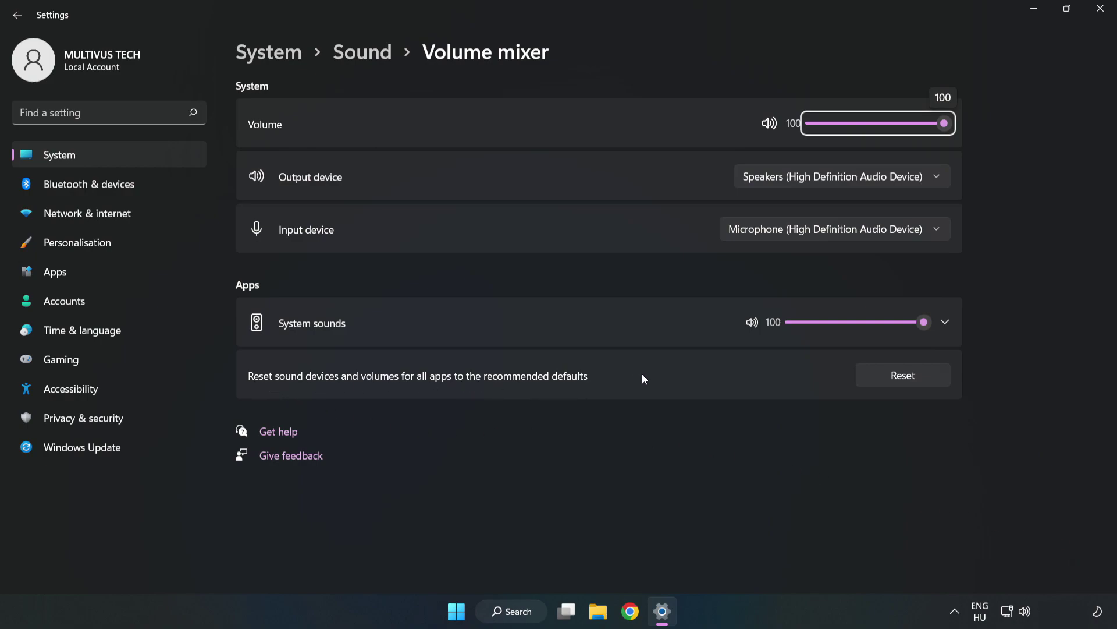
pyautogui.click(916, 382)
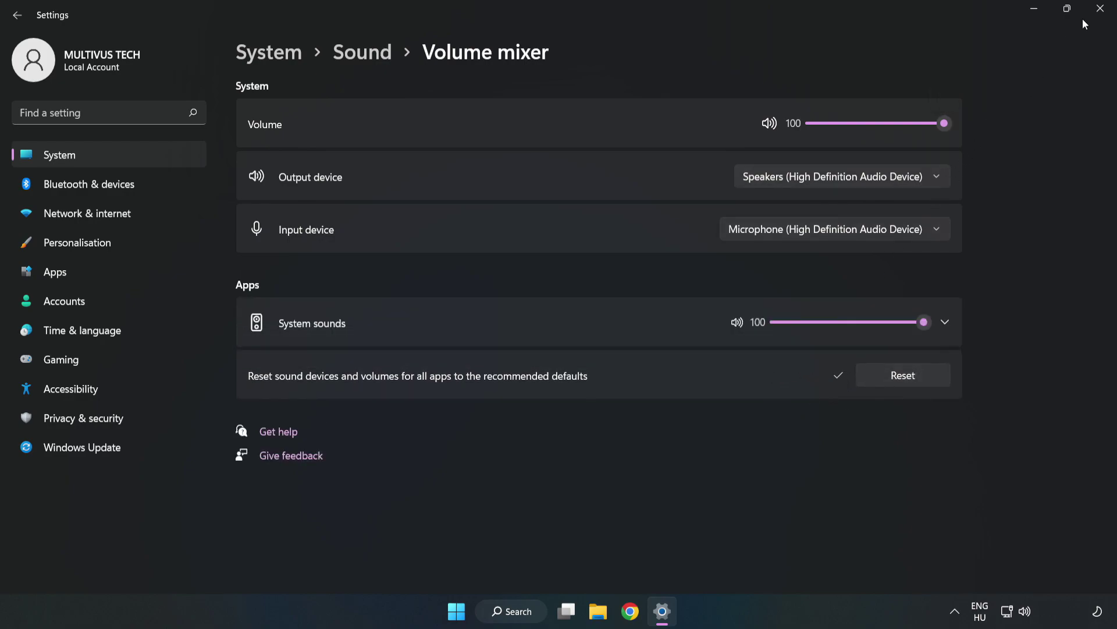
pyautogui.click(1099, 12)
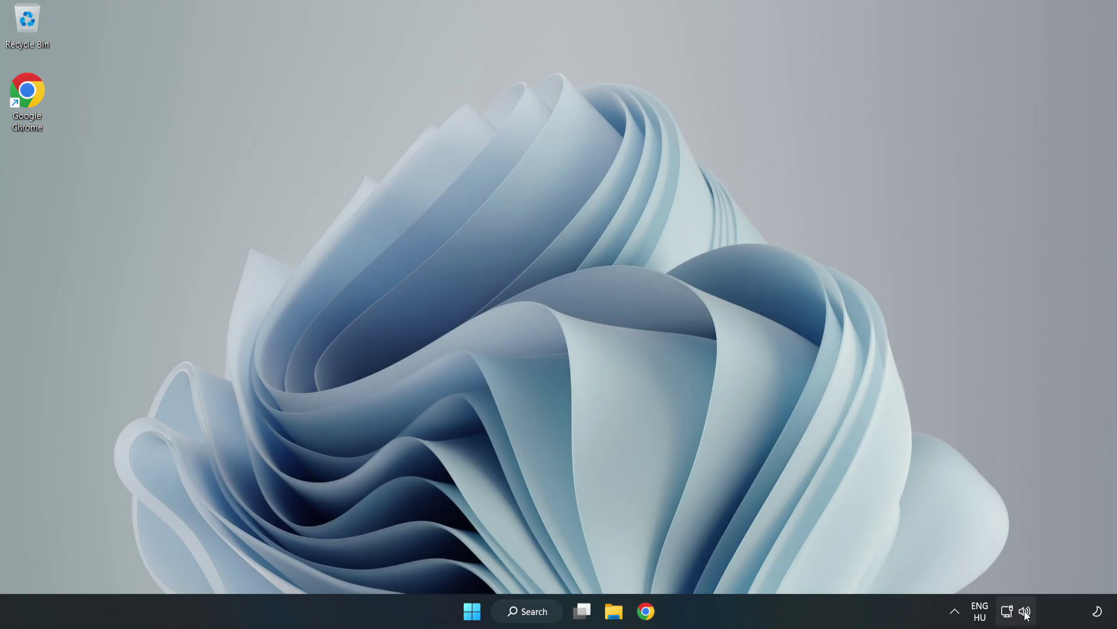
# Step: Open the System > Sound settings page and scroll down to the Advanced section
pyautogui.rightClick(1025, 614)
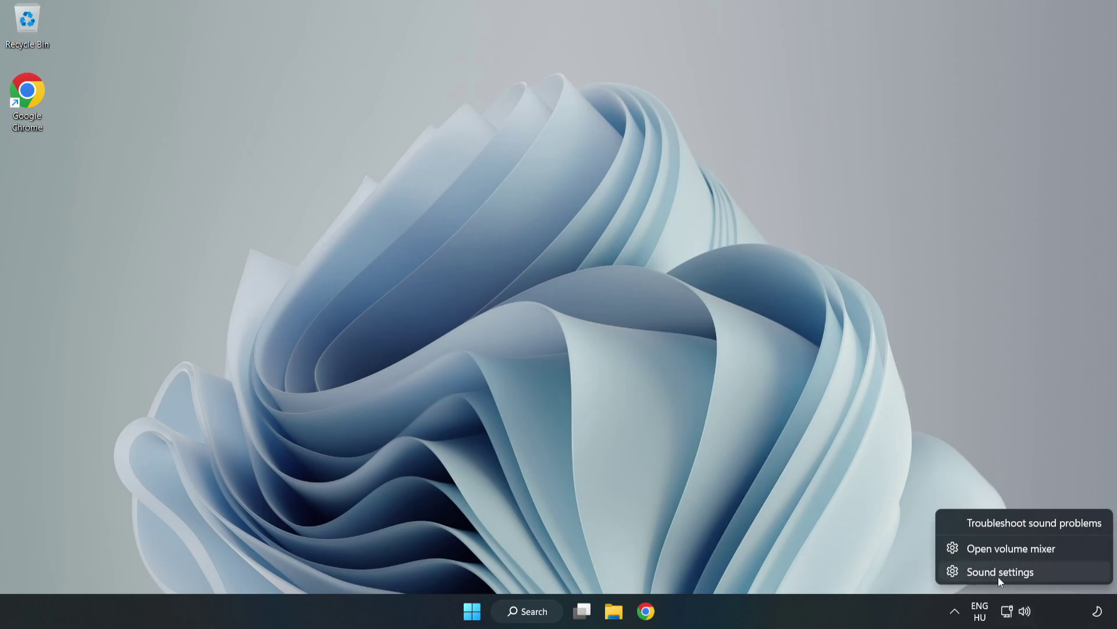
pyautogui.click(1040, 575)
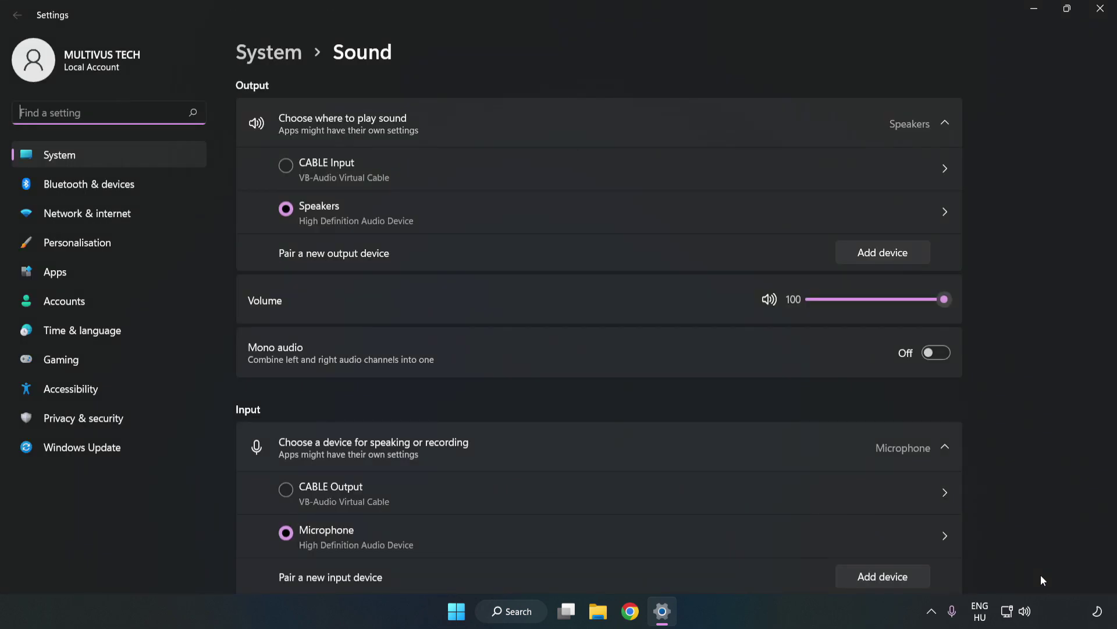
pyautogui.click(945, 300)
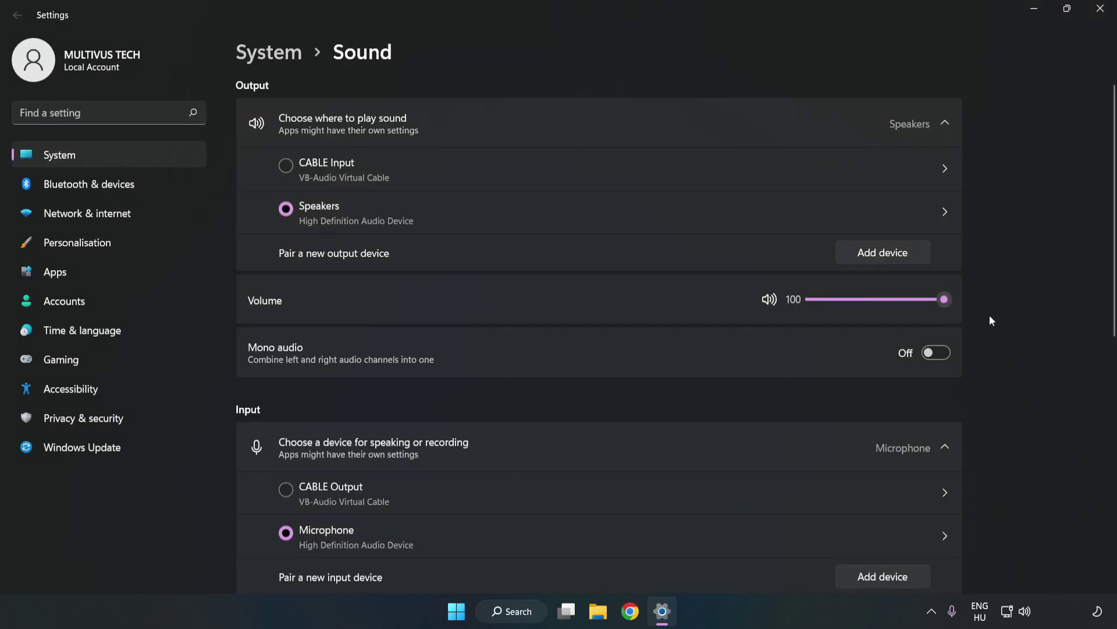
pyautogui.scroll(-5, 1089, 278)
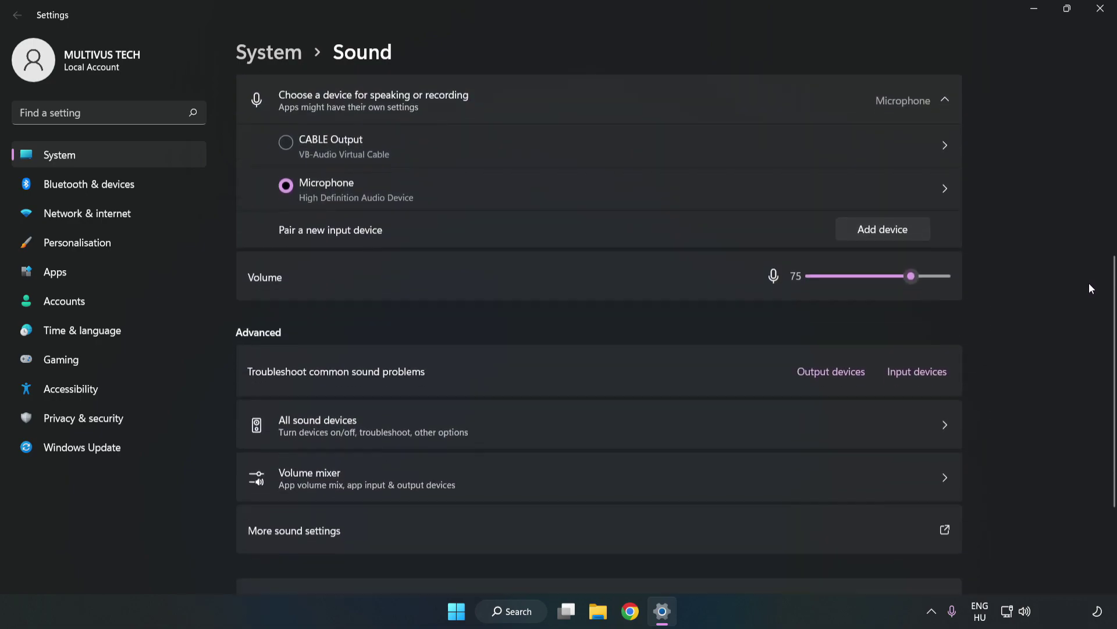
pyautogui.scroll(-1, 1091, 288)
pyautogui.scroll(-1, 1088, 287)
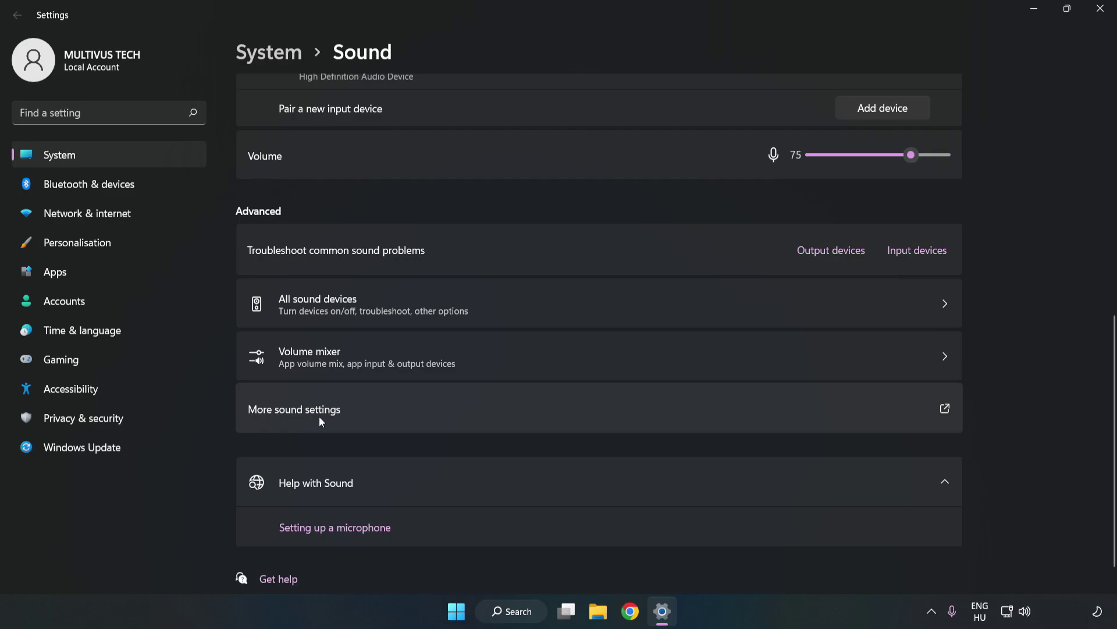
# Step: In the classic Sound dialog, disable the CABLE Input playback device and select Speakers
pyautogui.click(486, 417)
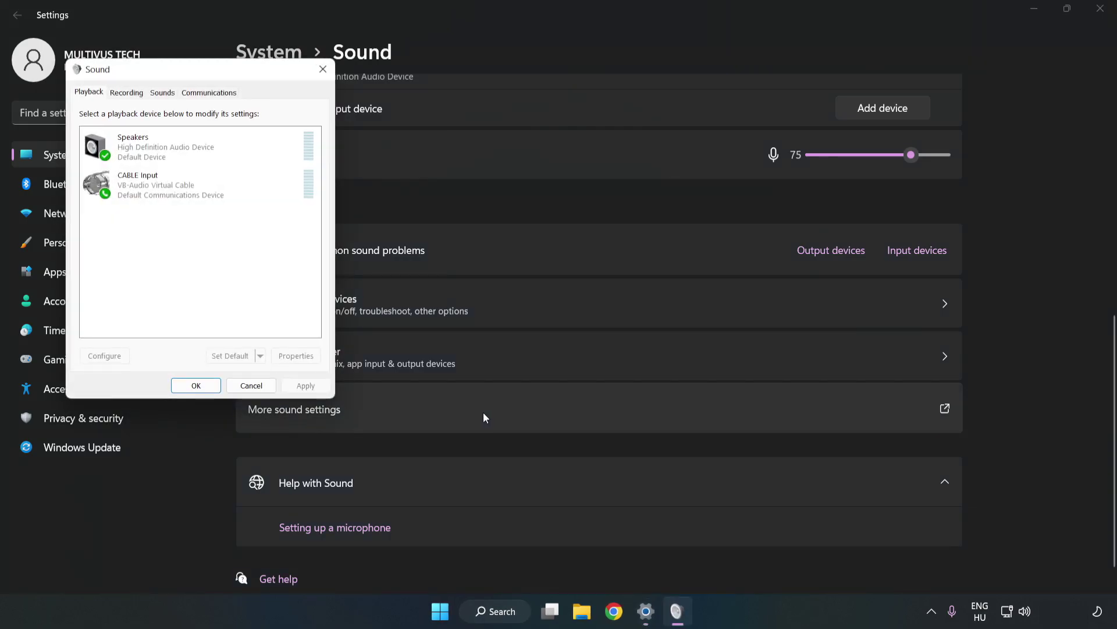
pyautogui.moveTo(235, 74); pyautogui.dragTo(577, 145)
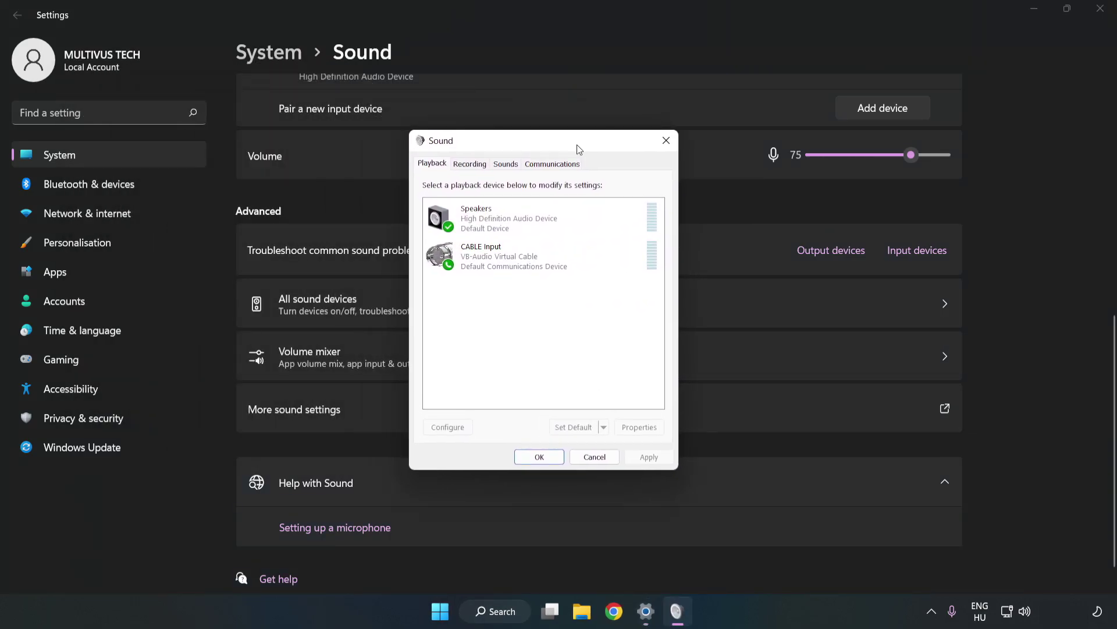
pyautogui.click(562, 254)
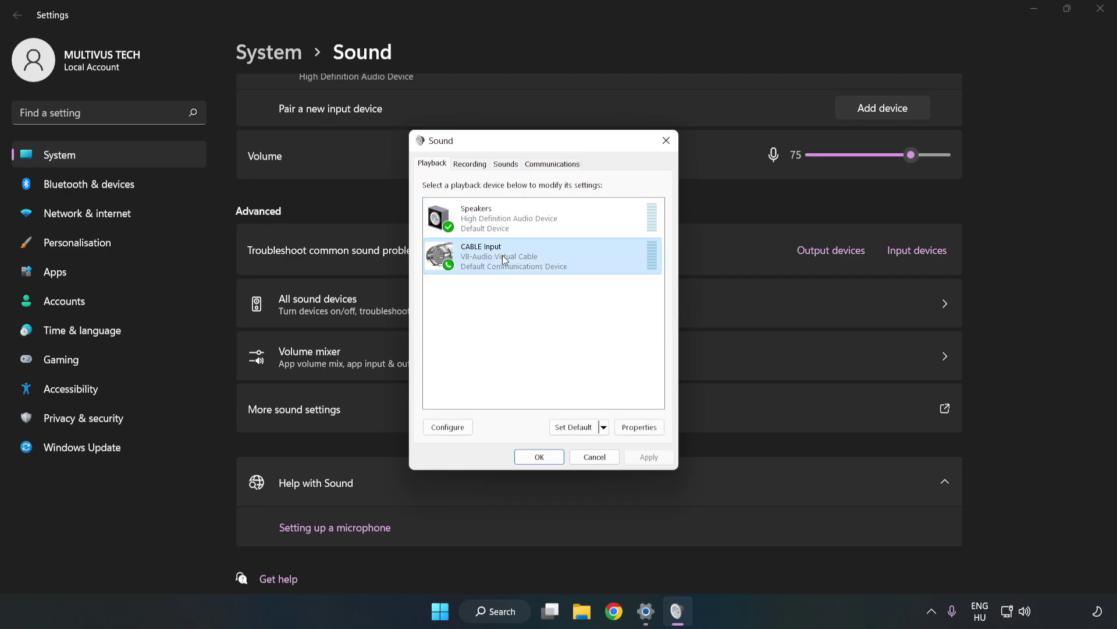
pyautogui.rightClick(559, 256)
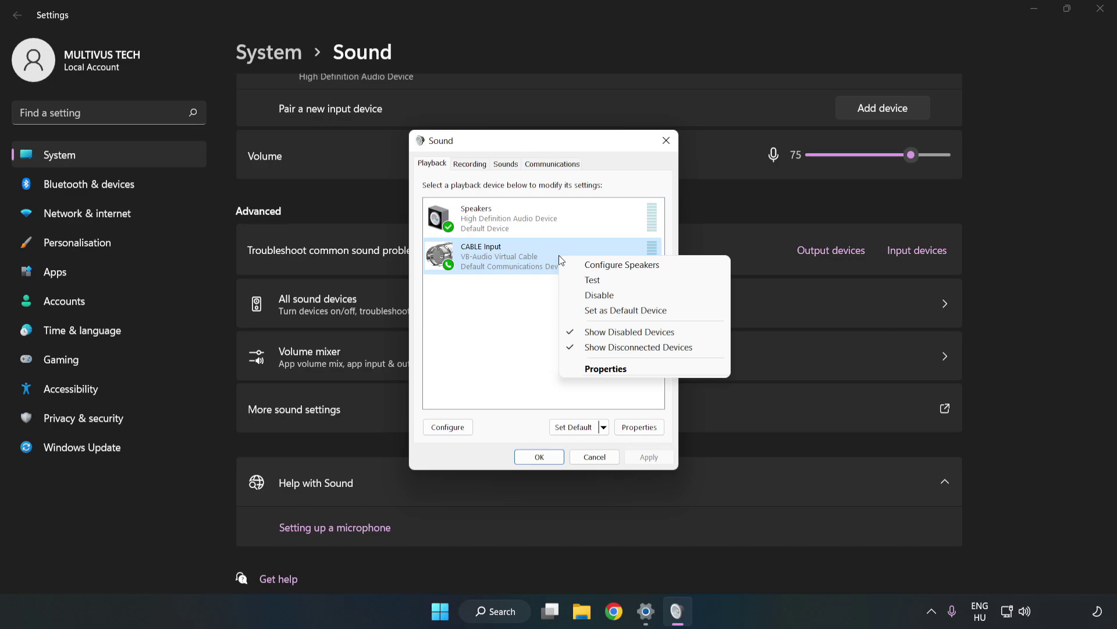
pyautogui.click(626, 301)
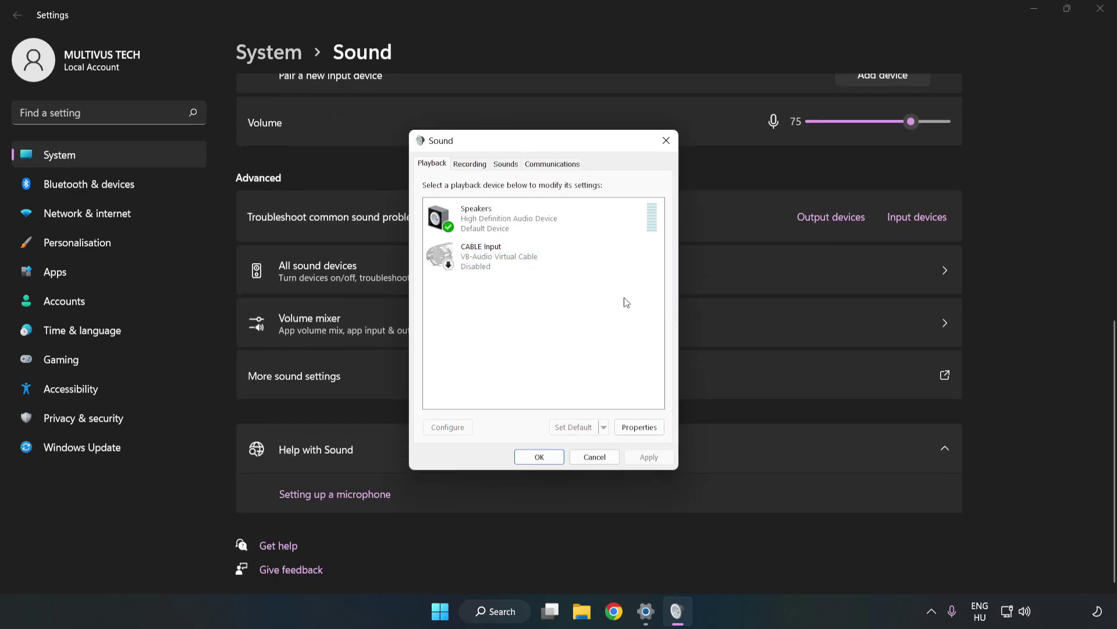
pyautogui.click(483, 236)
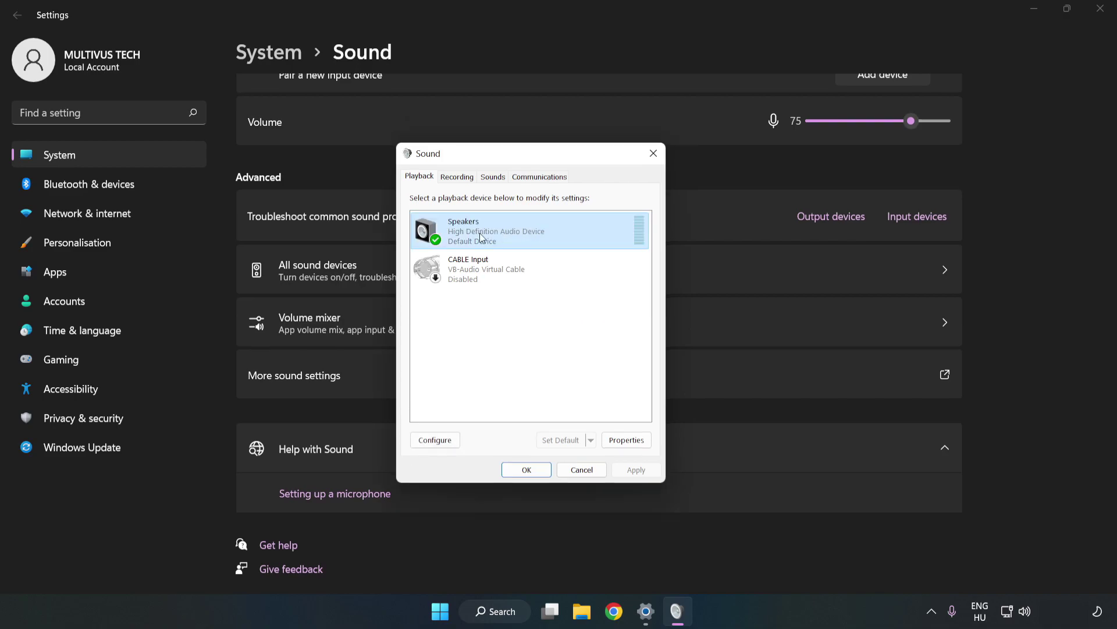
# Step: Configure the Speakers as 7.1 Surround, keeping all optional and full-range speakers enabled
pyautogui.rightClick(570, 229)
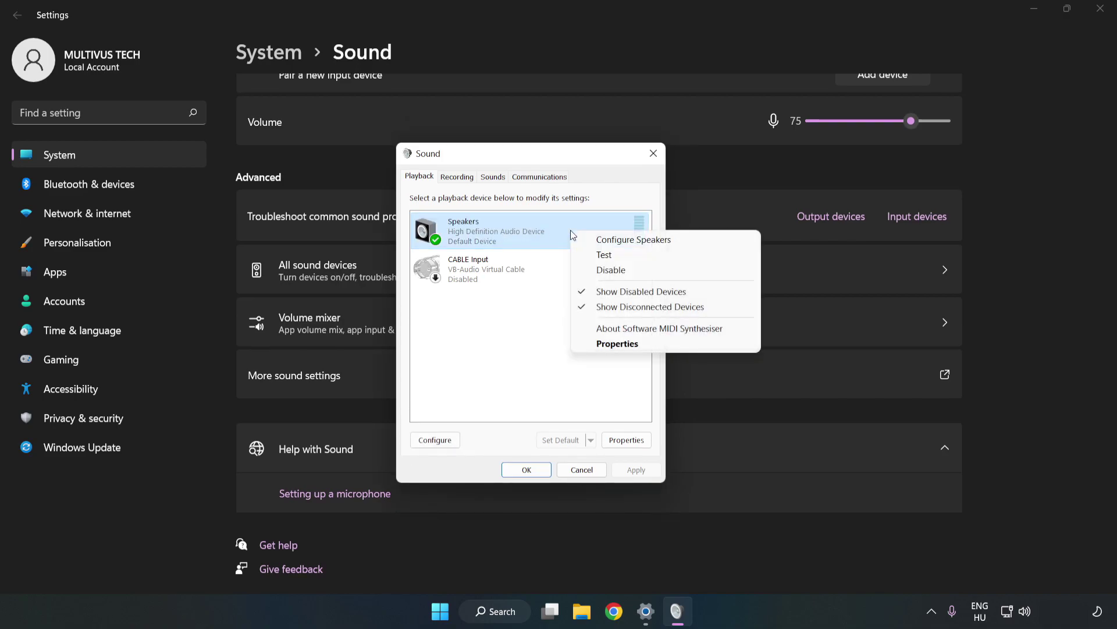
pyautogui.click(636, 241)
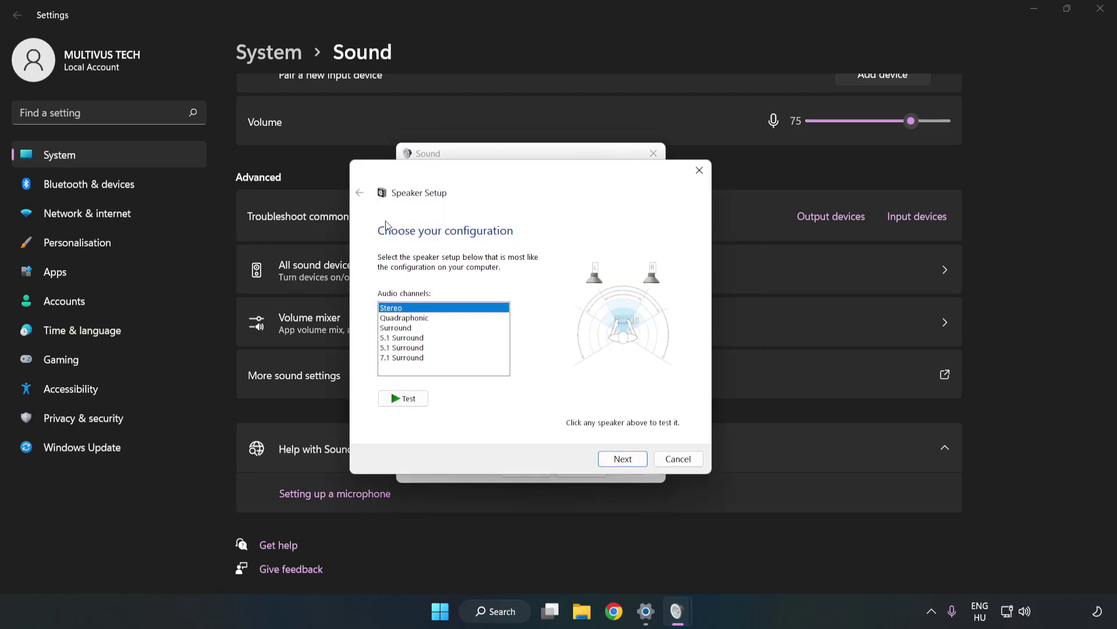
pyautogui.click(410, 318)
pyautogui.click(411, 359)
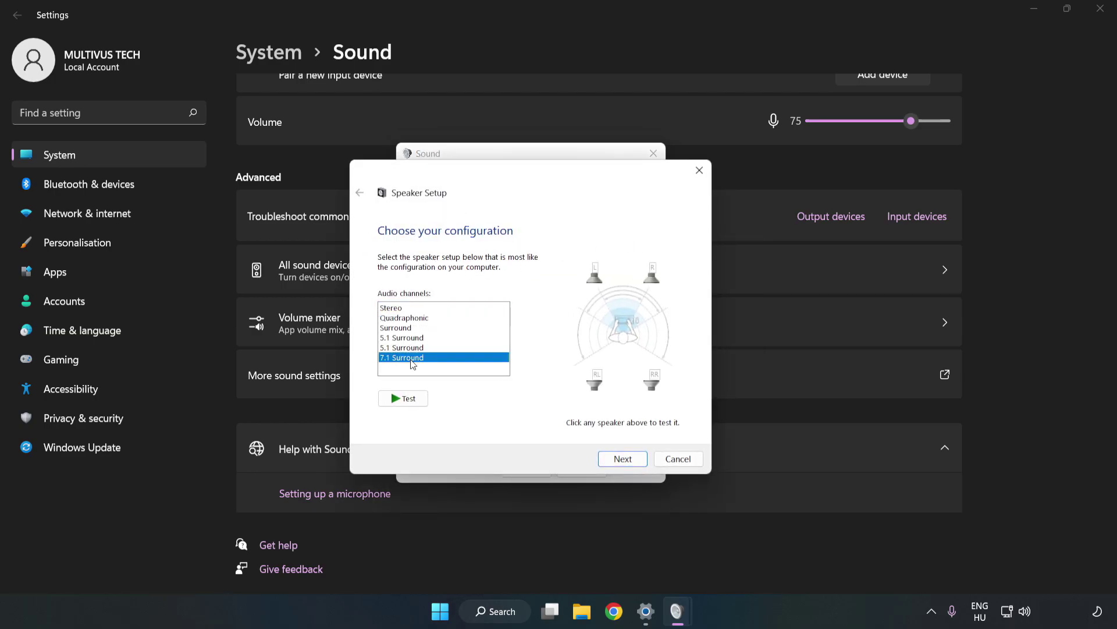
pyautogui.click(621, 460)
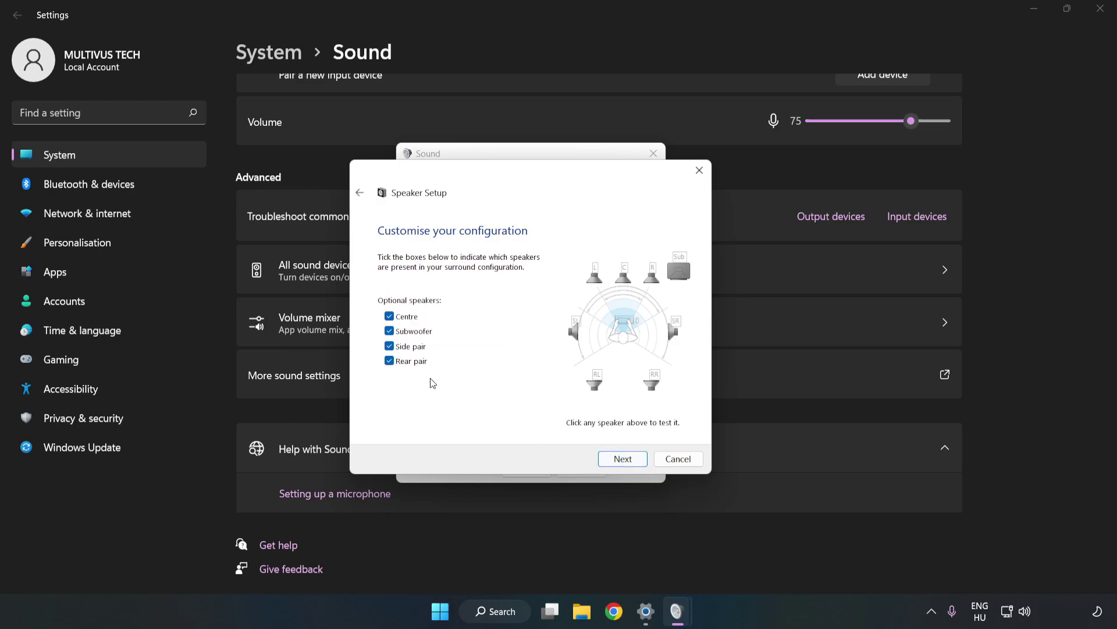
pyautogui.click(616, 457)
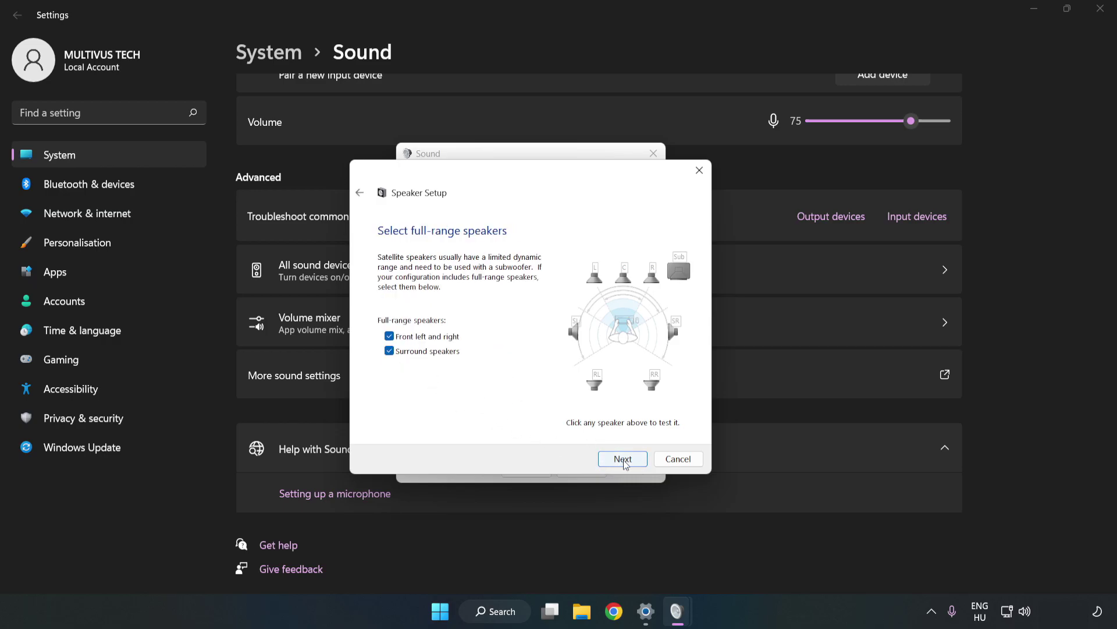
pyautogui.click(623, 460)
pyautogui.click(623, 459)
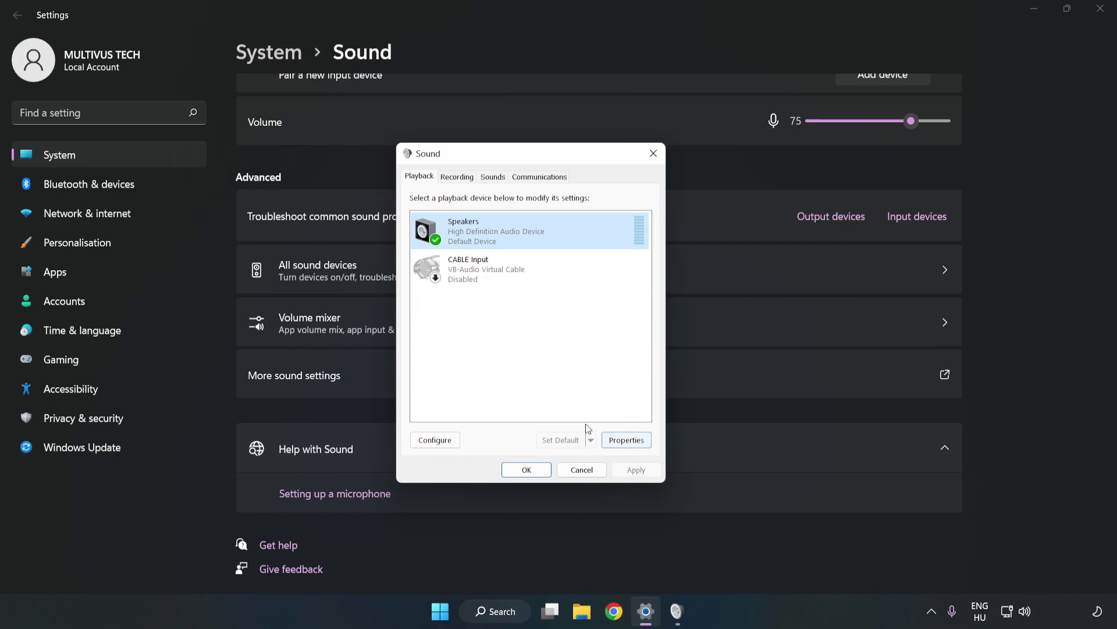
# Step: Check 'Disable all enhancements' on the Enhancements tab of Speakers Properties
pyautogui.click(627, 439)
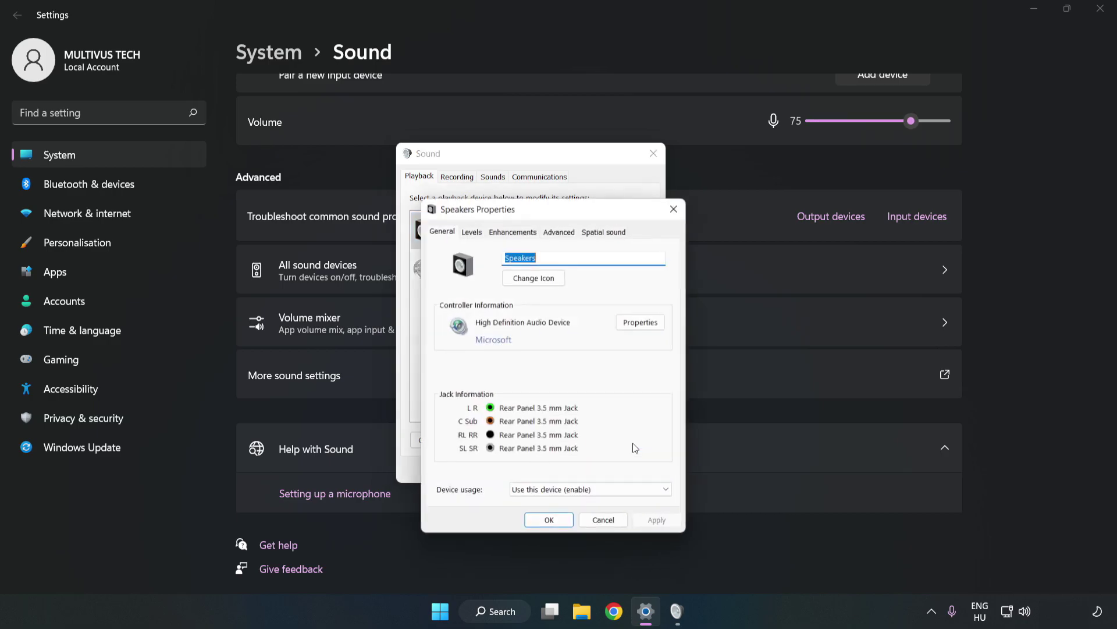
pyautogui.moveTo(558, 221); pyautogui.dragTo(529, 158)
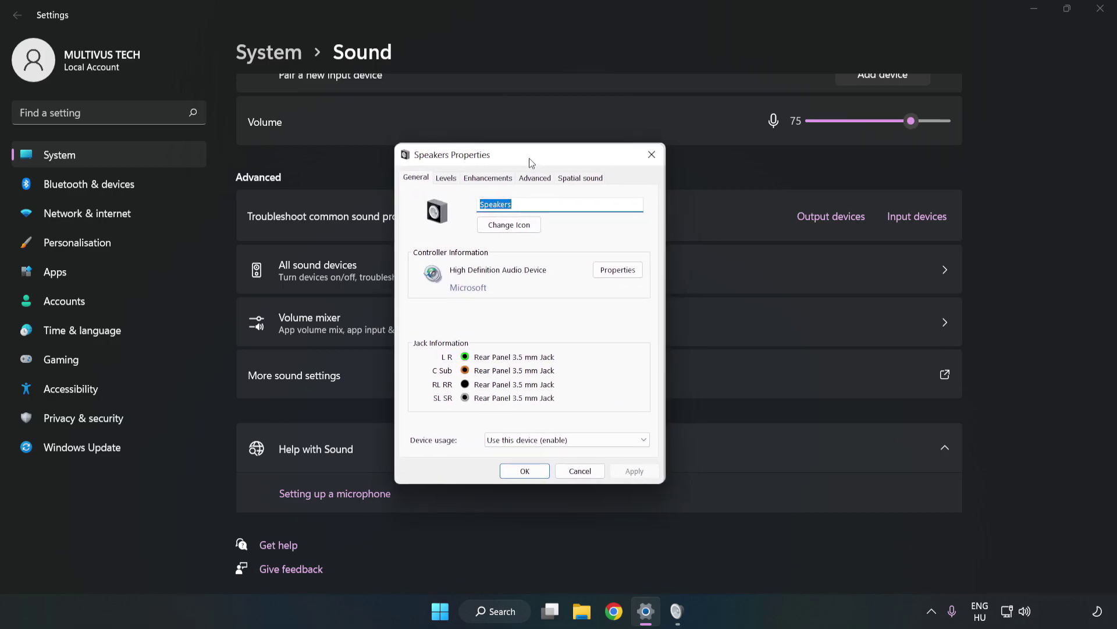
pyautogui.click(488, 178)
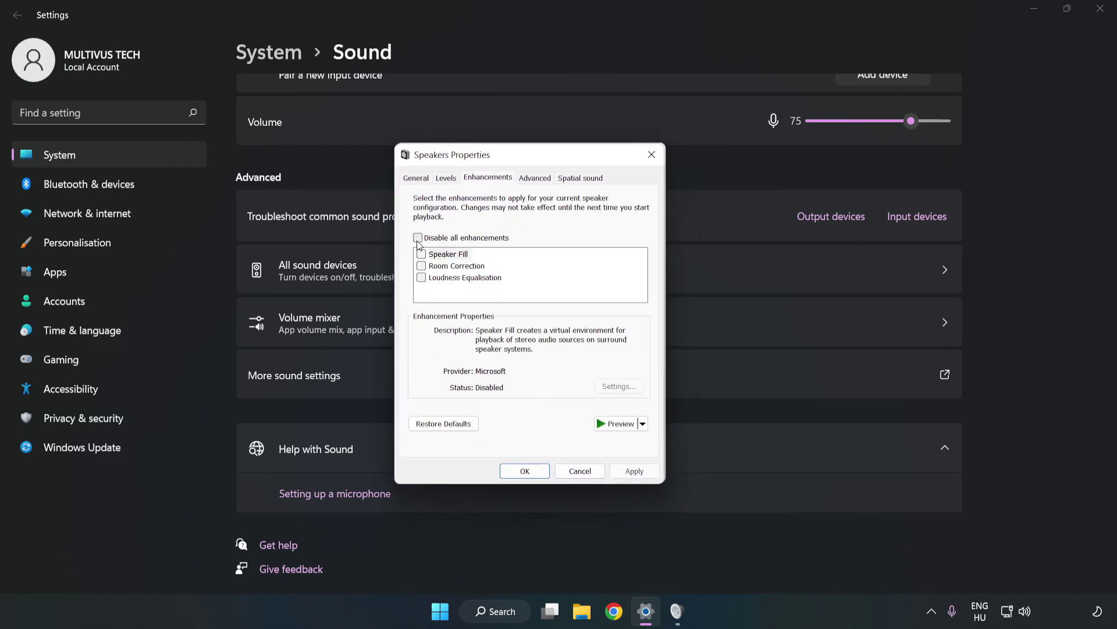
pyautogui.click(418, 237)
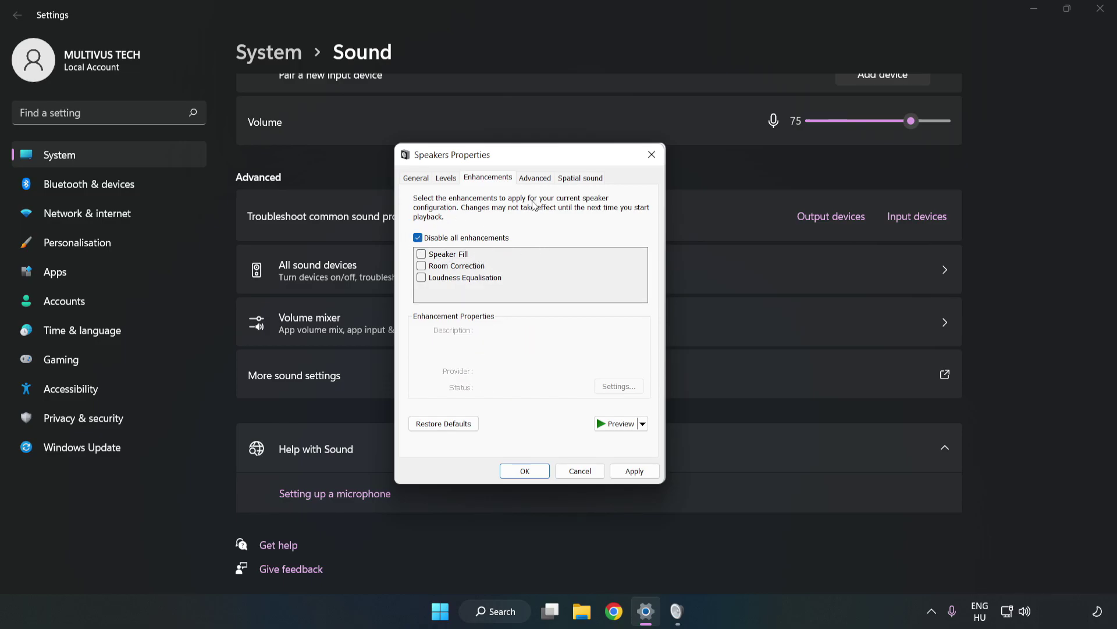
# Step: Set the speaker default format to 16 bit, 48000 Hz (DVD Quality), apply, and close both dialogs
pyautogui.click(536, 179)
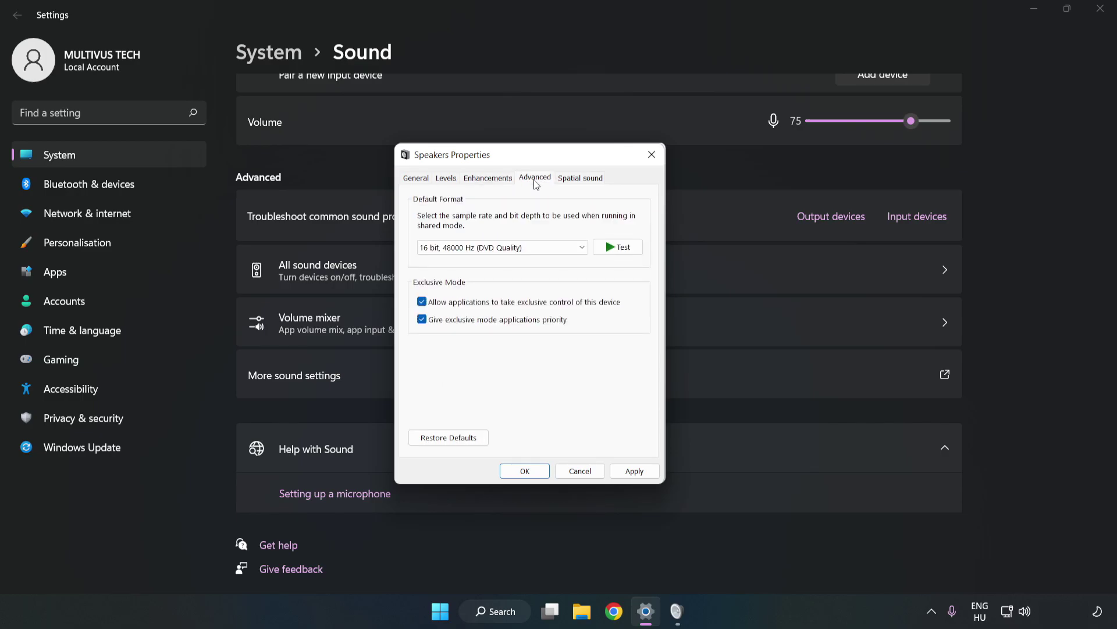
pyautogui.click(537, 250)
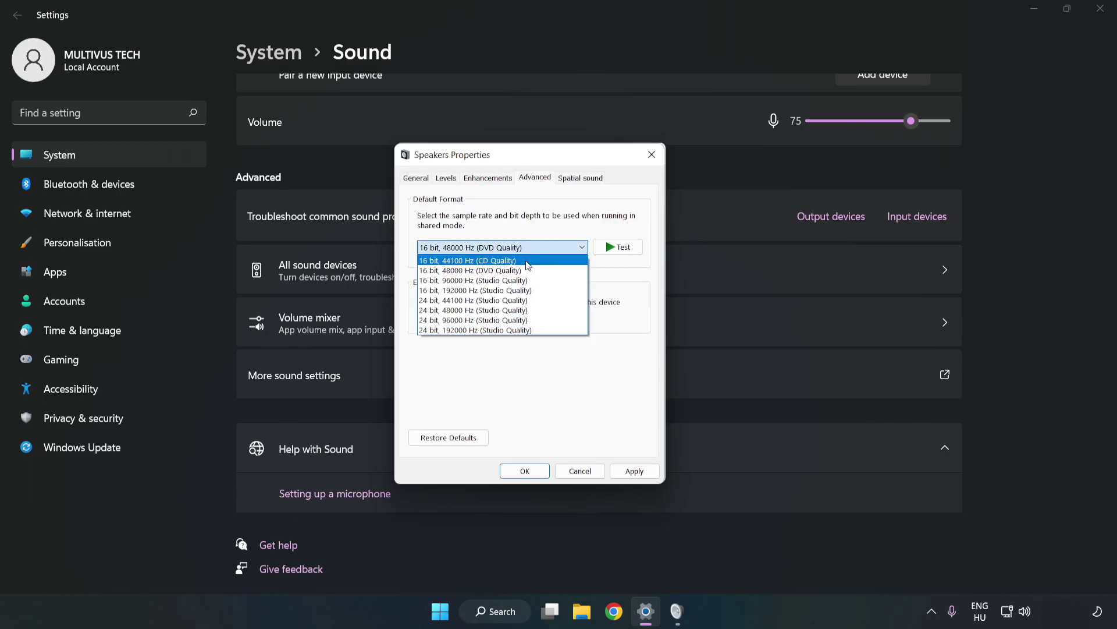
pyautogui.click(521, 272)
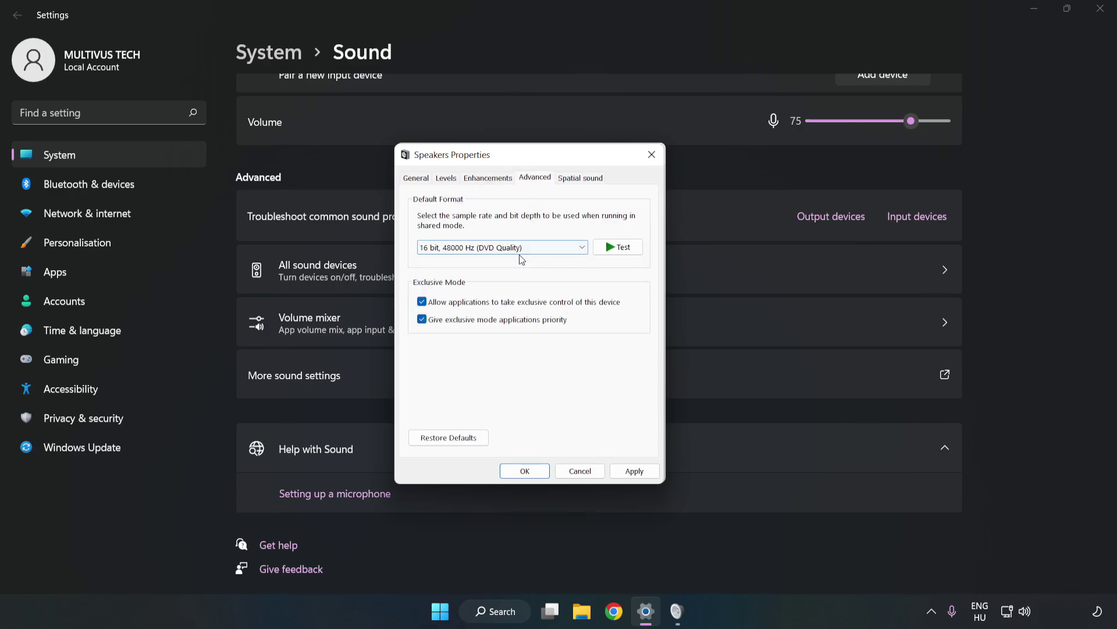
pyautogui.click(650, 471)
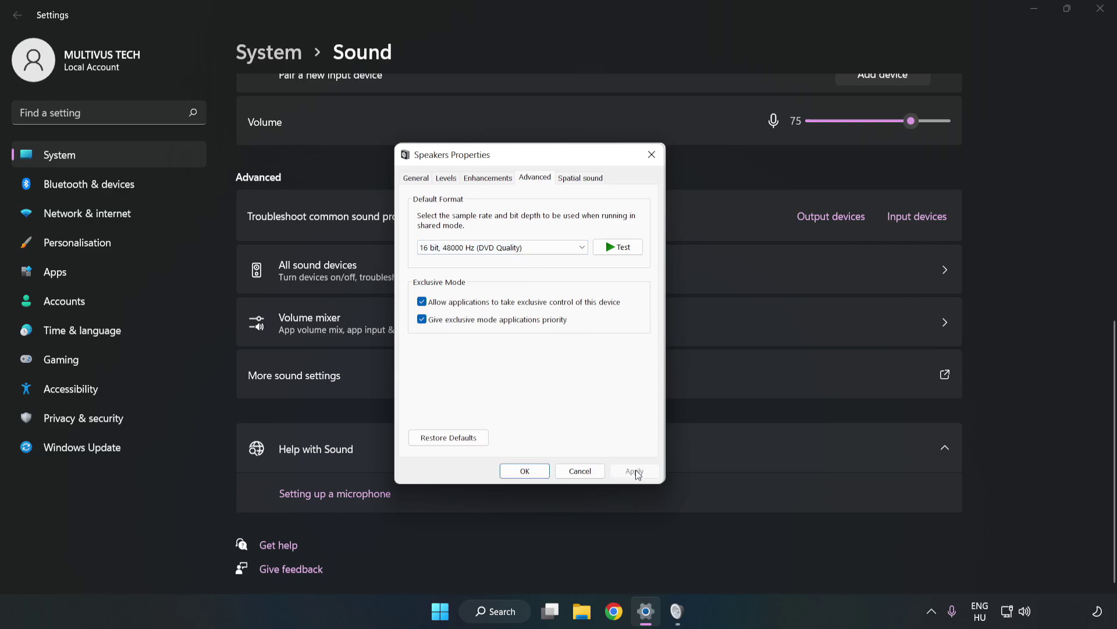
pyautogui.click(525, 471)
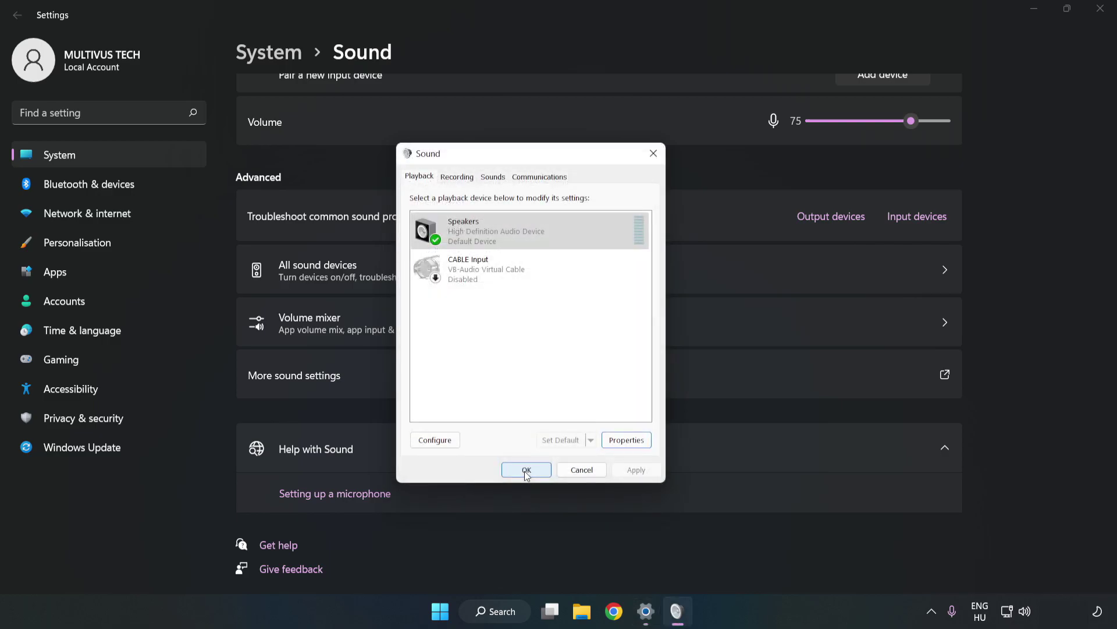
pyautogui.click(524, 468)
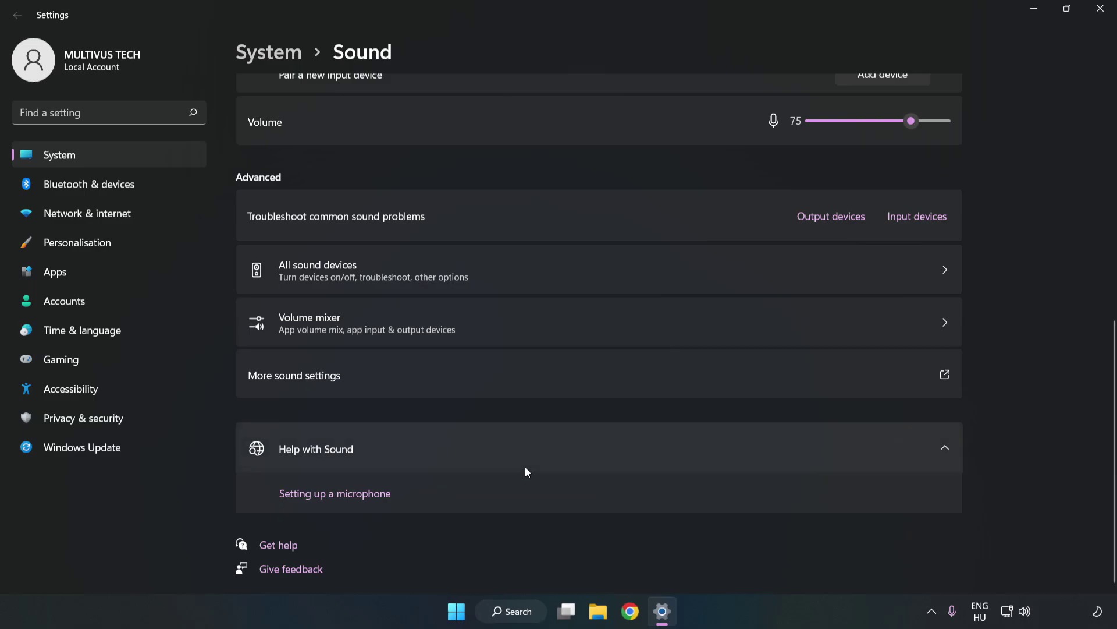
# Step: Close Settings and choose Restart from the Start menu's power options
pyautogui.click(1100, 8)
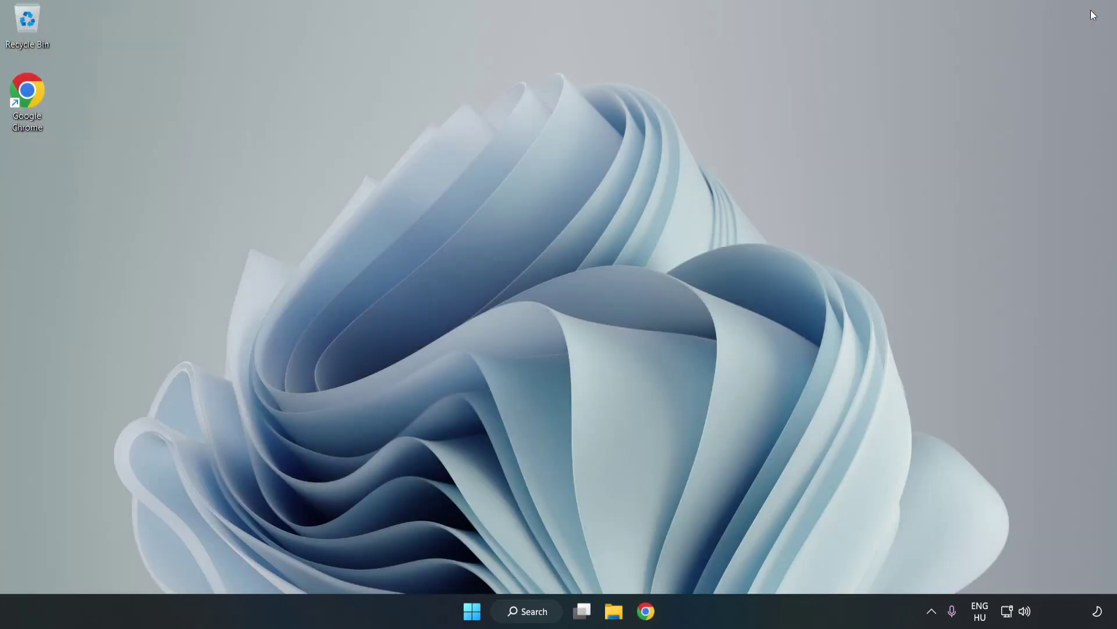
pyautogui.click(472, 611)
pyautogui.click(739, 560)
# Step: Search for 'device manager' and launch Device Manager from the results
pyautogui.click(549, 612)
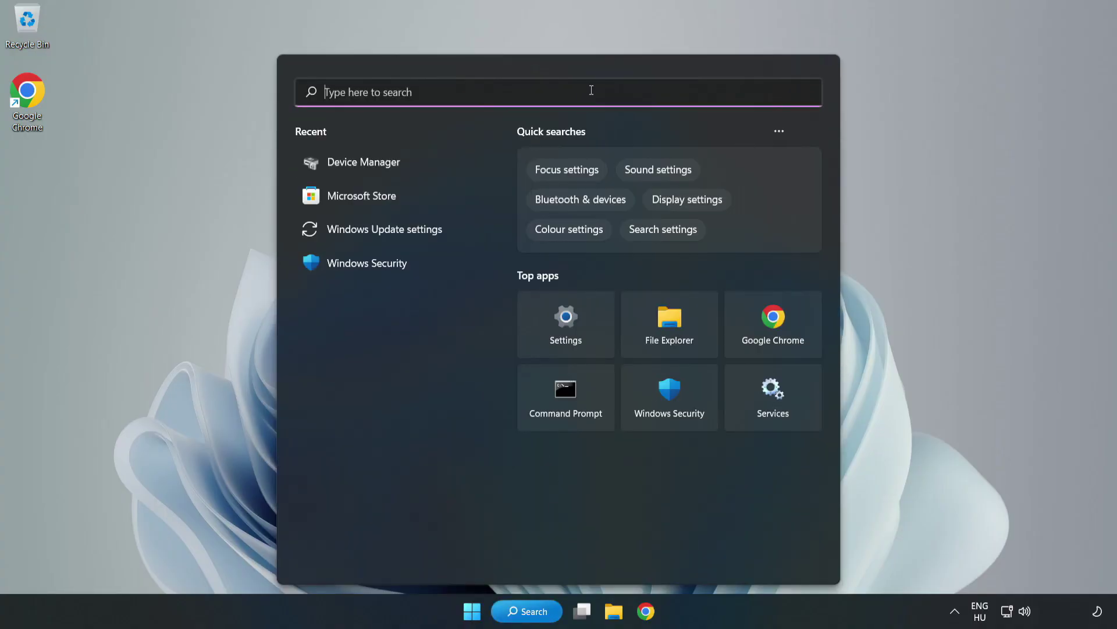
pyautogui.write('device mag')
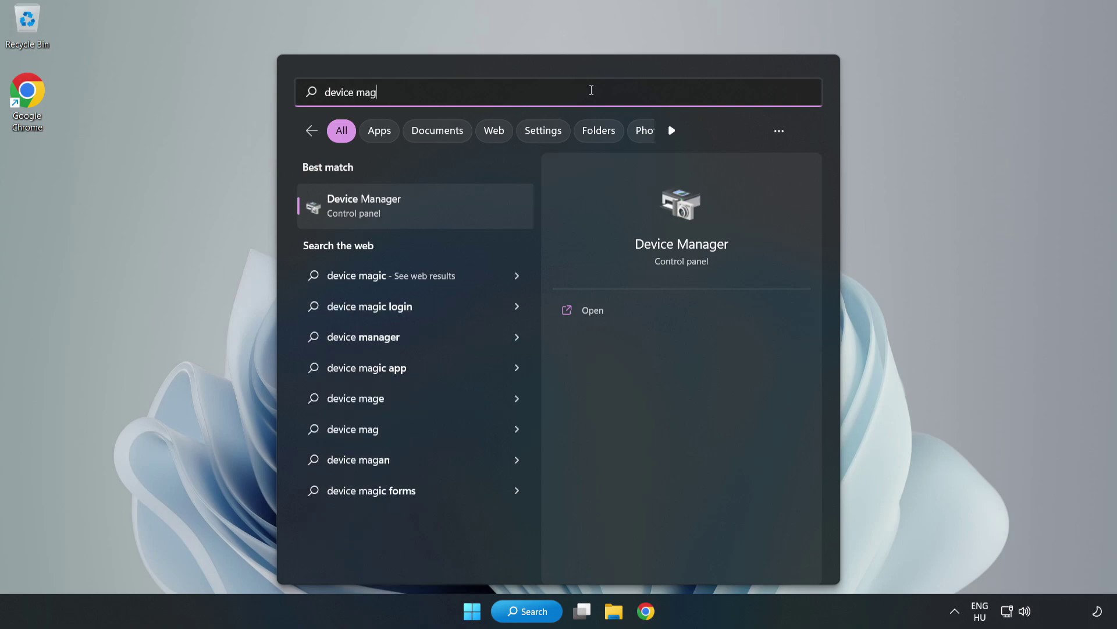
pyautogui.press('BackSpace')
pyautogui.write('nager')
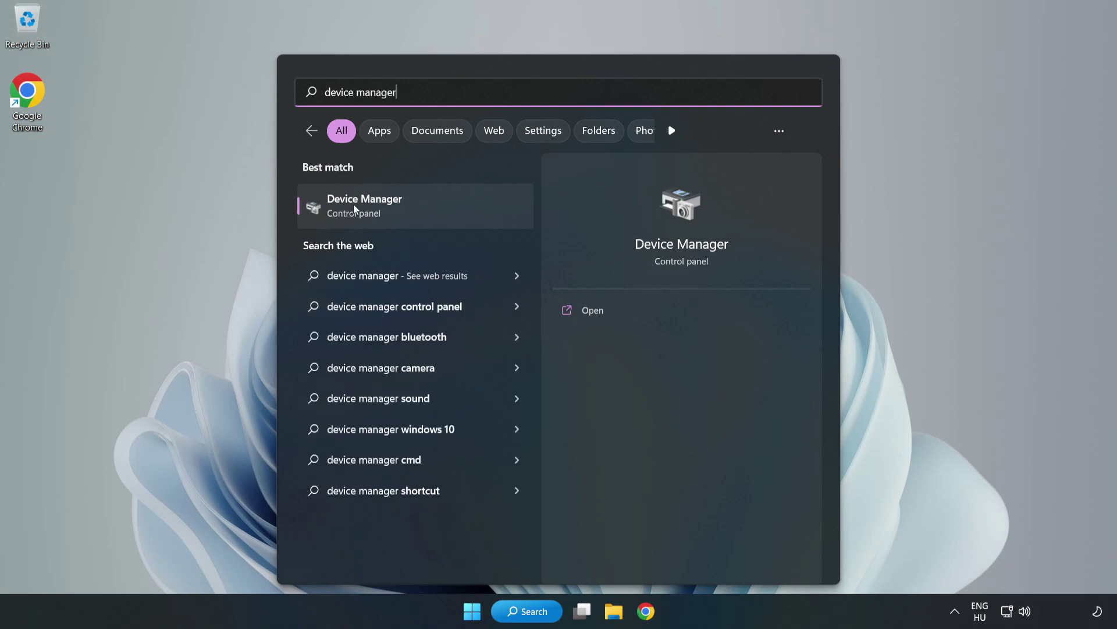
pyautogui.click(434, 209)
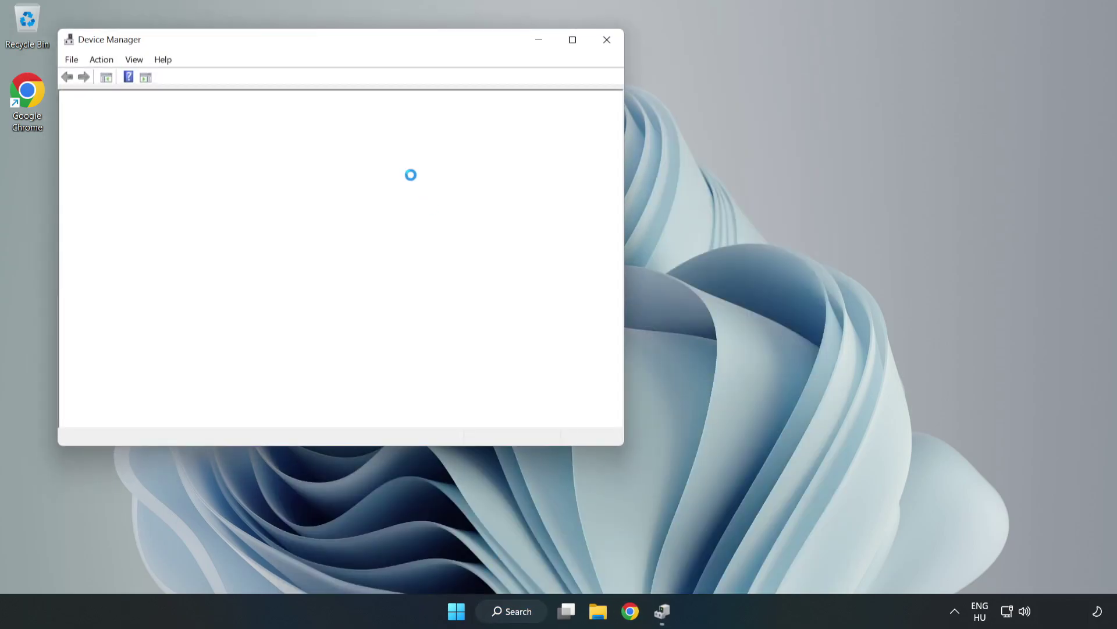
# Step: Expand Sound, video and game controllers and bring up High Definition Audio Device's context menu
pyautogui.moveTo(312, 46); pyautogui.dragTo(513, 93)
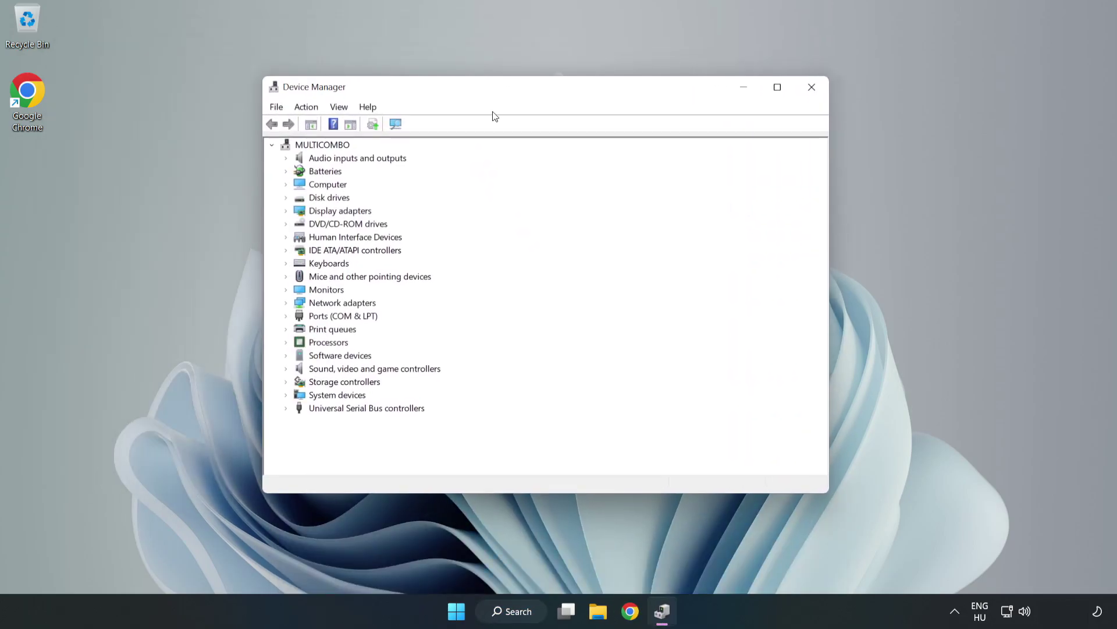
pyautogui.click(316, 373)
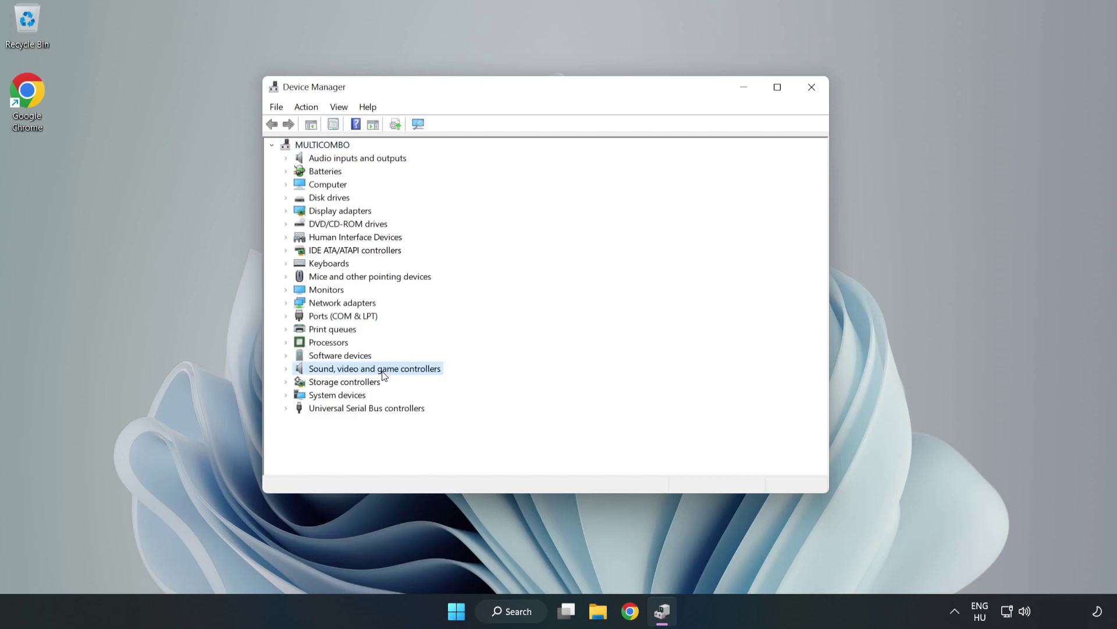
pyautogui.click(286, 369)
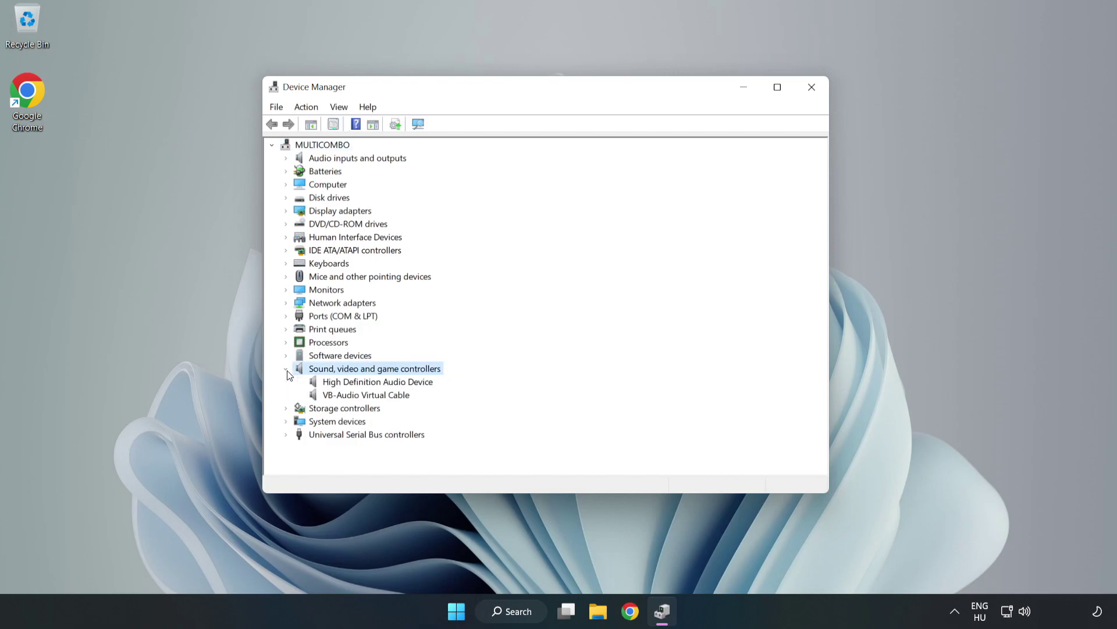
pyautogui.click(344, 383)
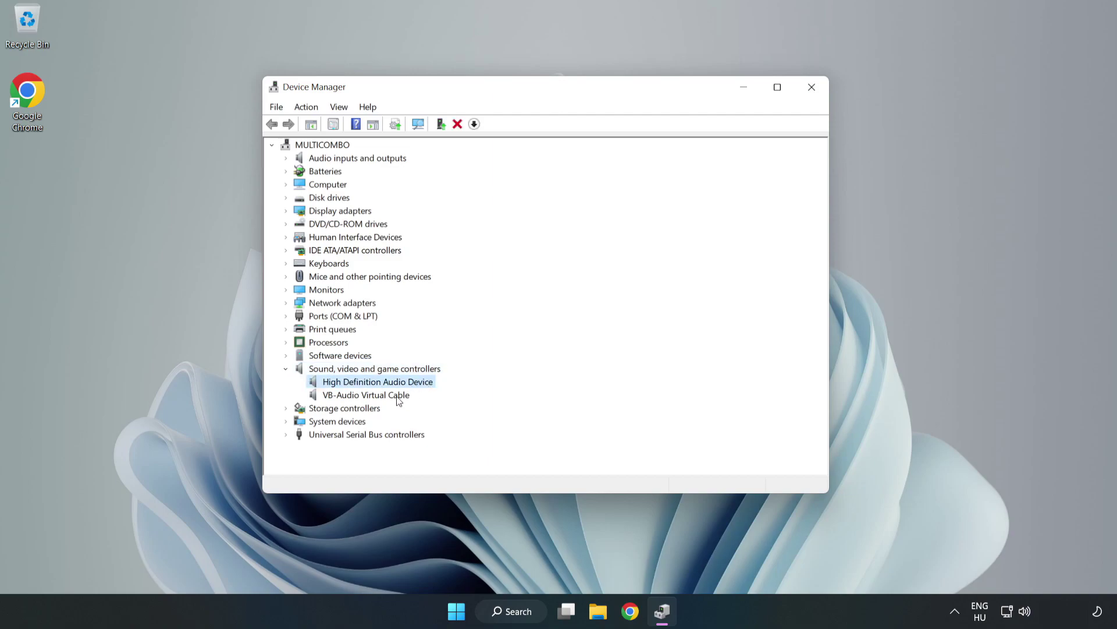
pyautogui.rightClick(414, 383)
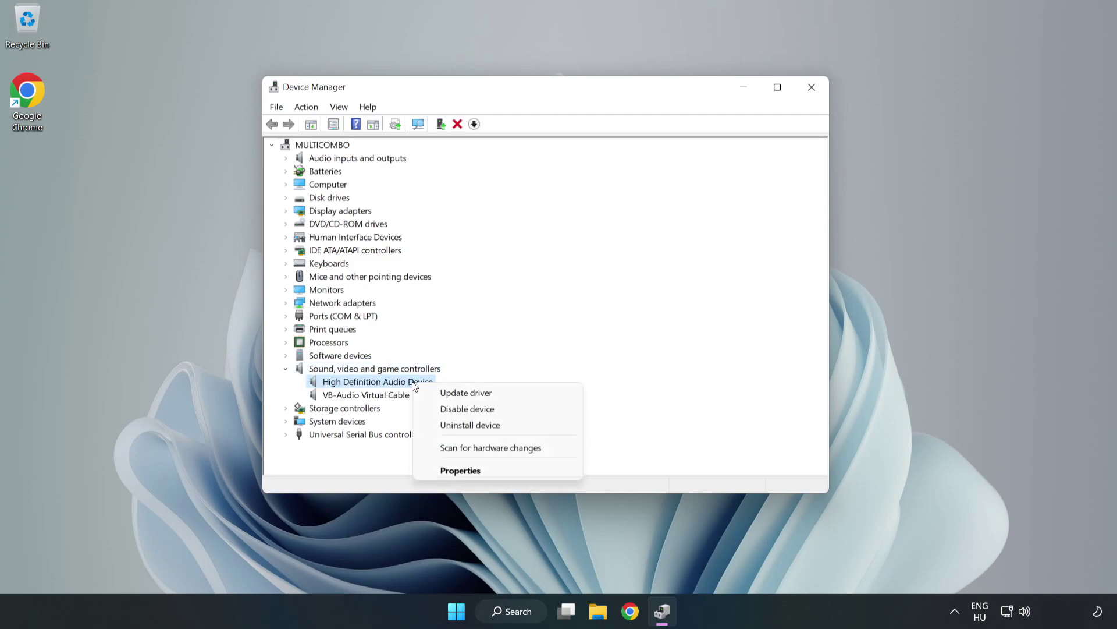
# Step: Reinstall the High Definition Audio Device driver from this computer's compatible drivers, accepting the warning
pyautogui.click(508, 395)
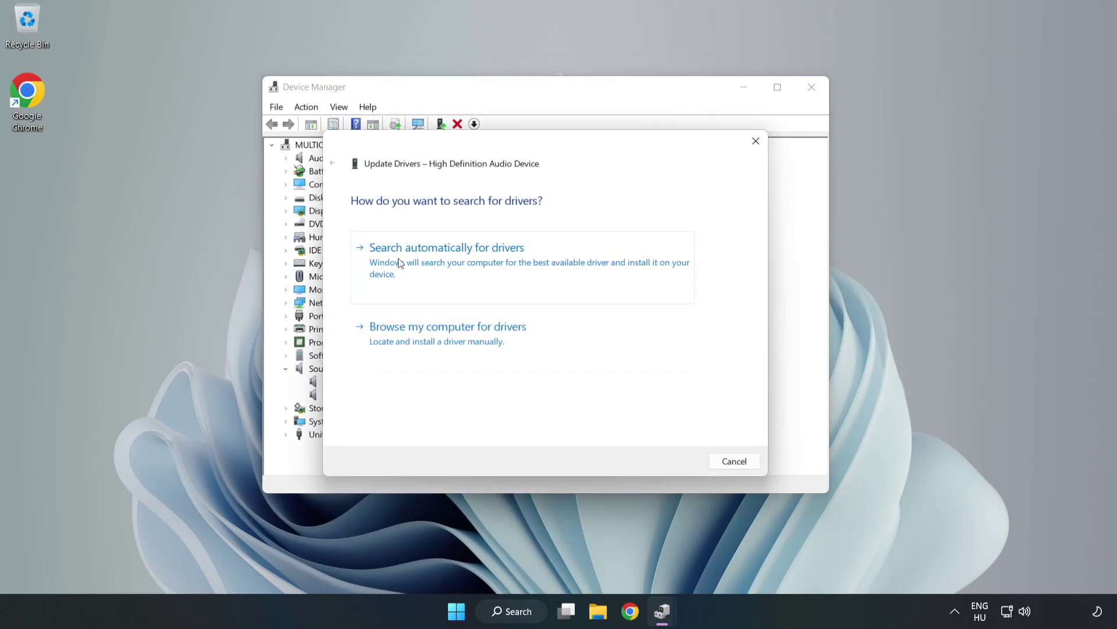
pyautogui.click(486, 342)
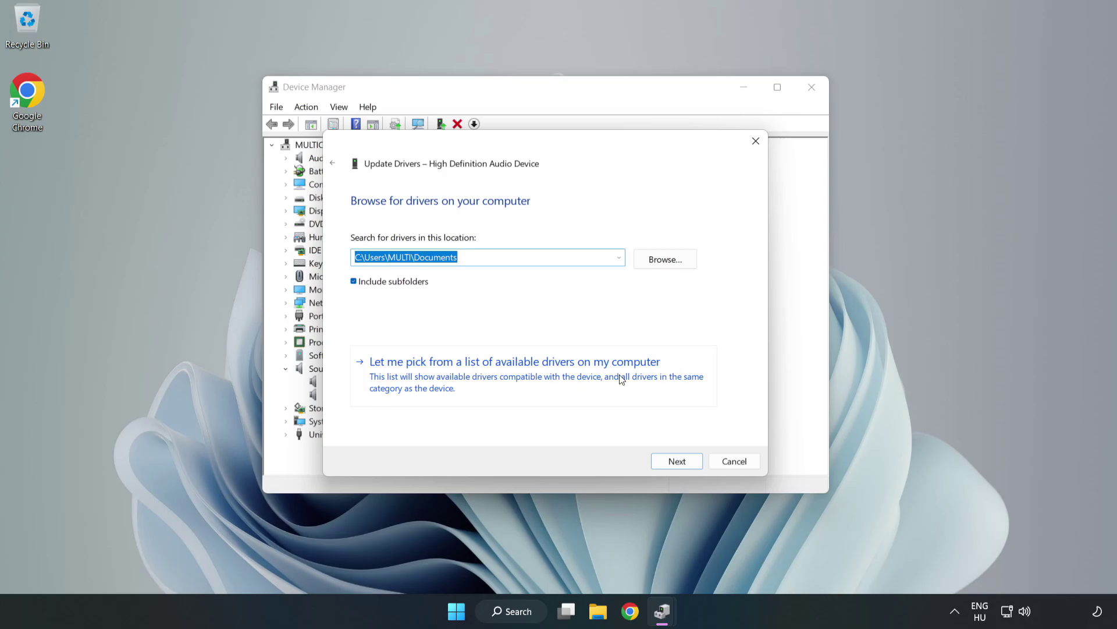
pyautogui.click(583, 384)
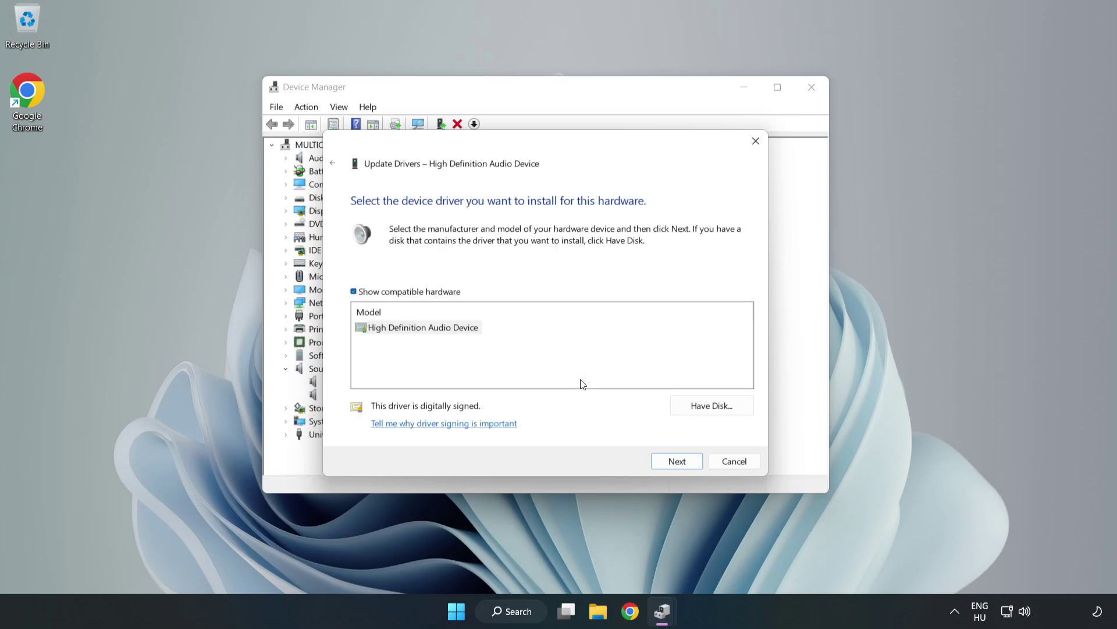
pyautogui.click(372, 327)
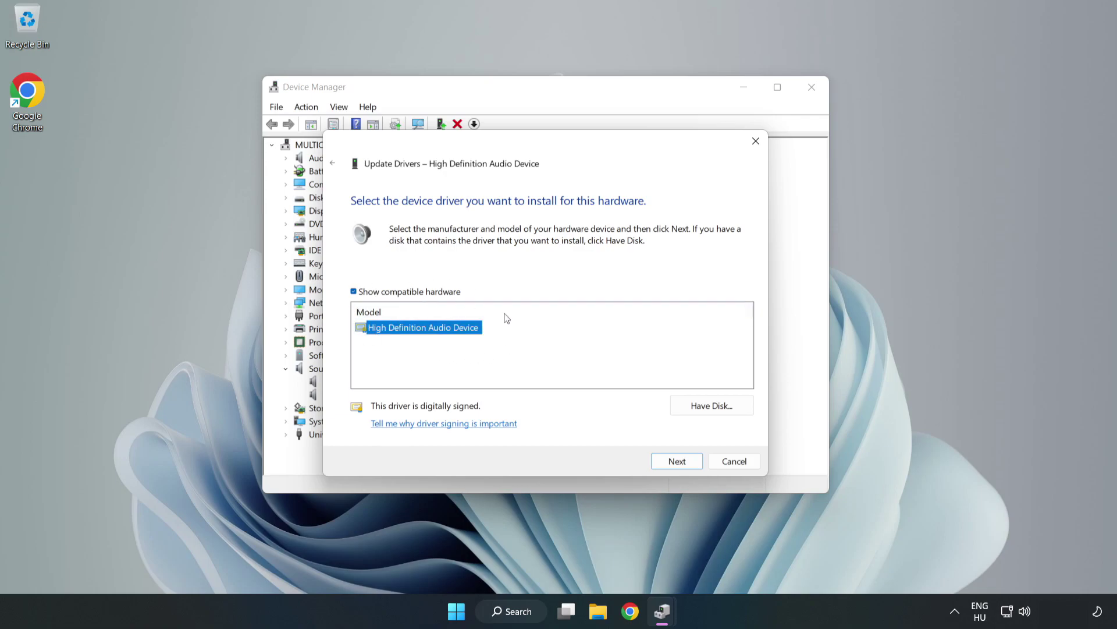
pyautogui.click(677, 463)
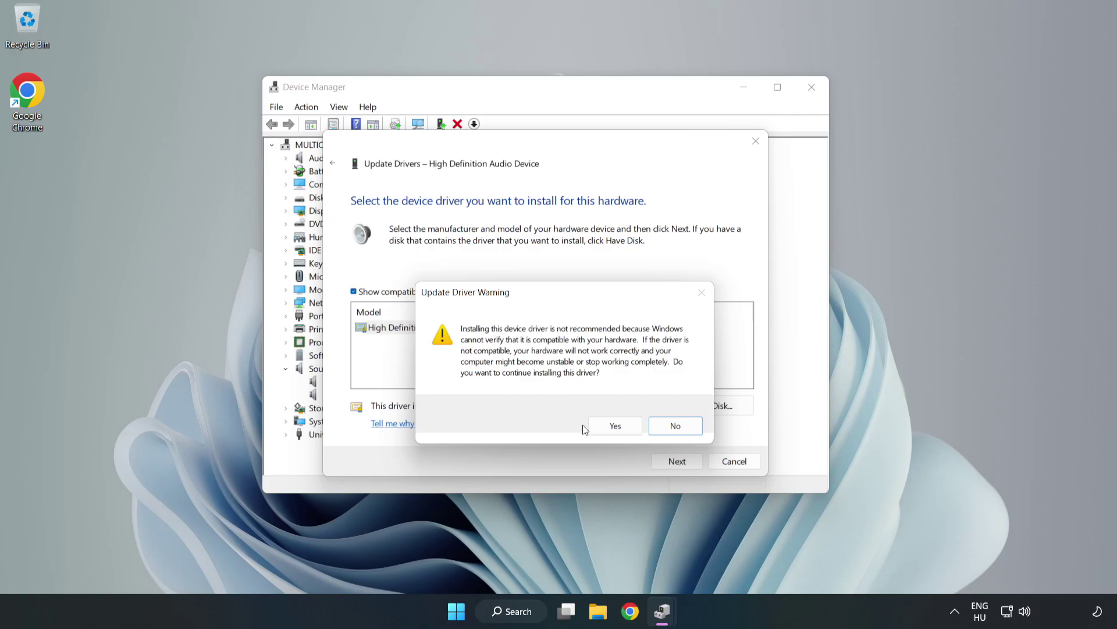
pyautogui.click(619, 427)
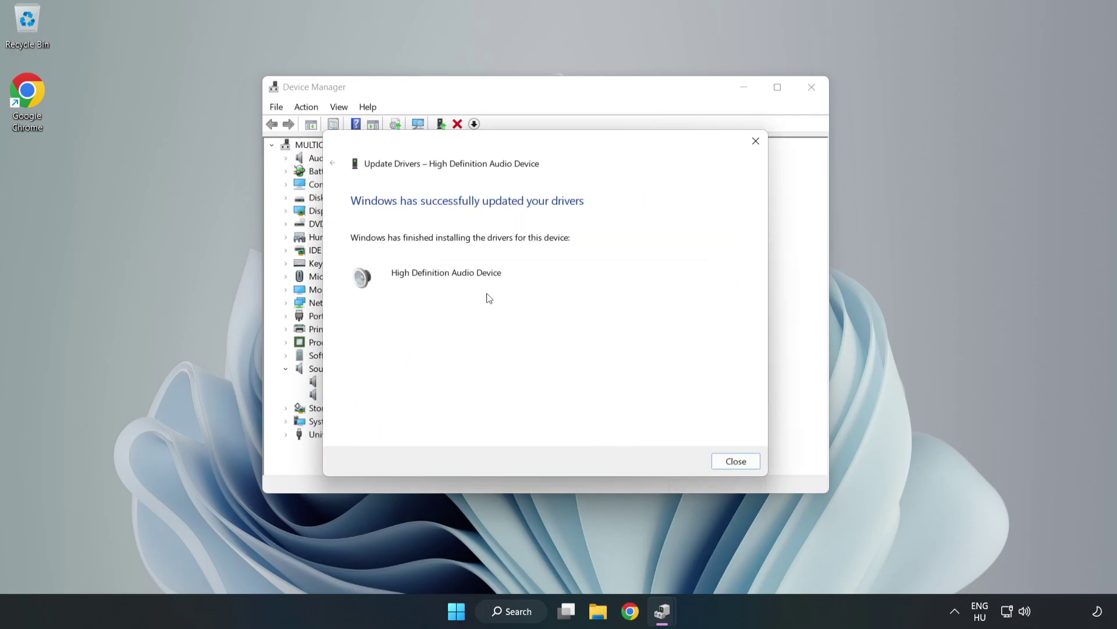
pyautogui.click(735, 462)
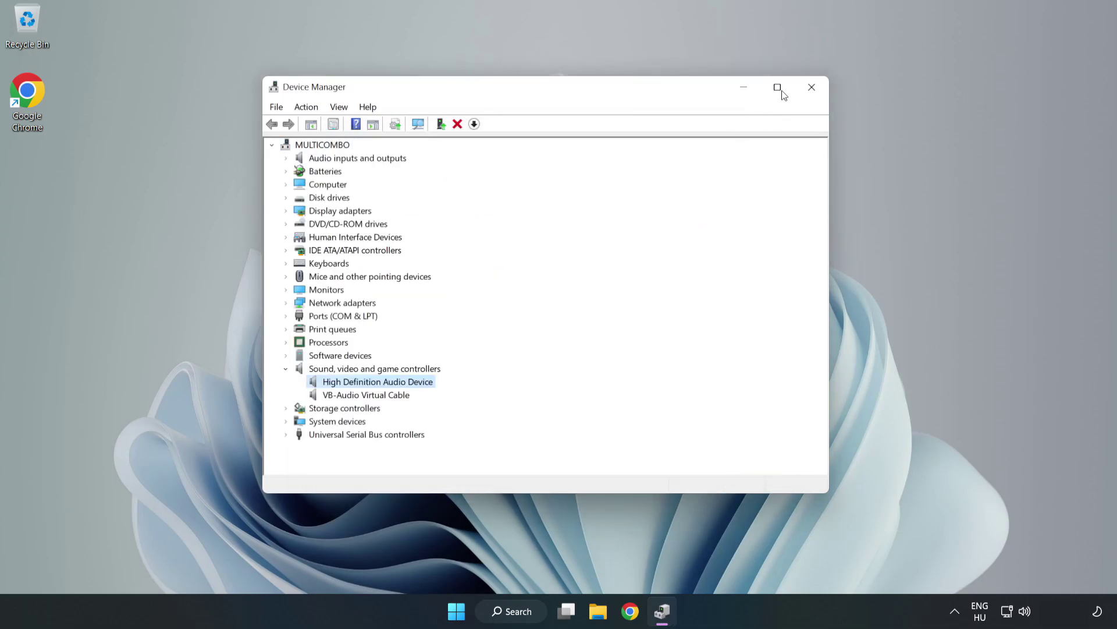
# Step: Close Device Manager and bring up the power options
pyautogui.click(809, 89)
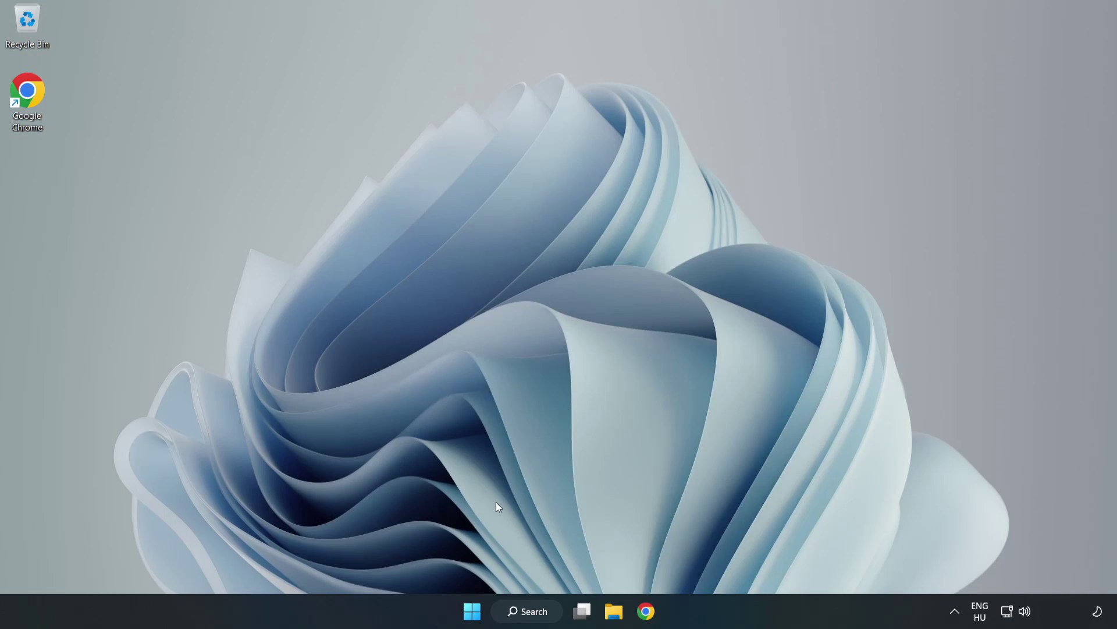
pyautogui.click(472, 610)
# Step: Start 'Troubleshoot sound problems' from the taskbar speaker icon's menu
pyautogui.rightClick(1027, 611)
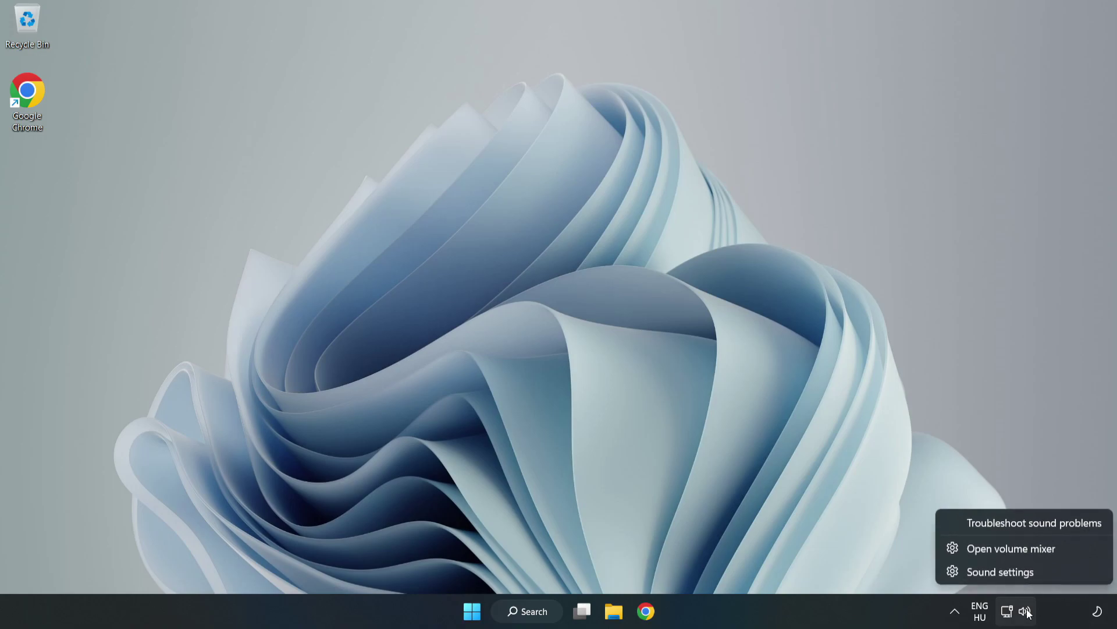
pyautogui.click(1009, 523)
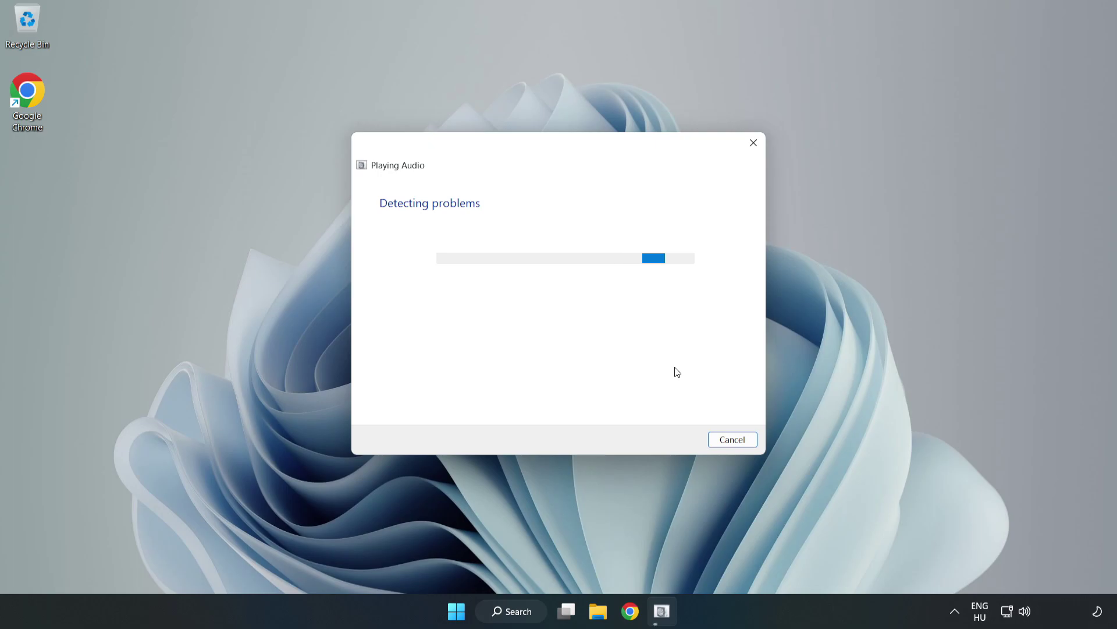